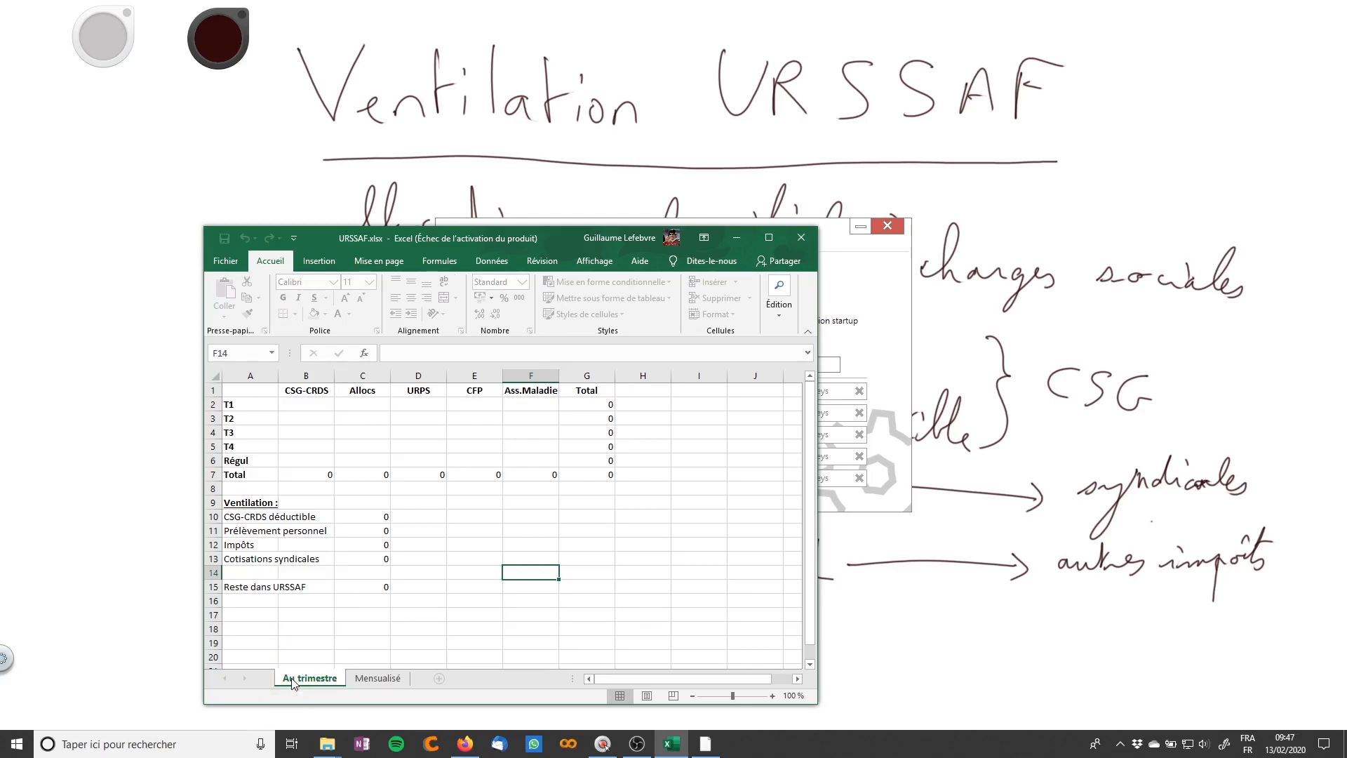
Step: Display the Mensualisé sheet of the URSSAF workbook
click(369, 678)
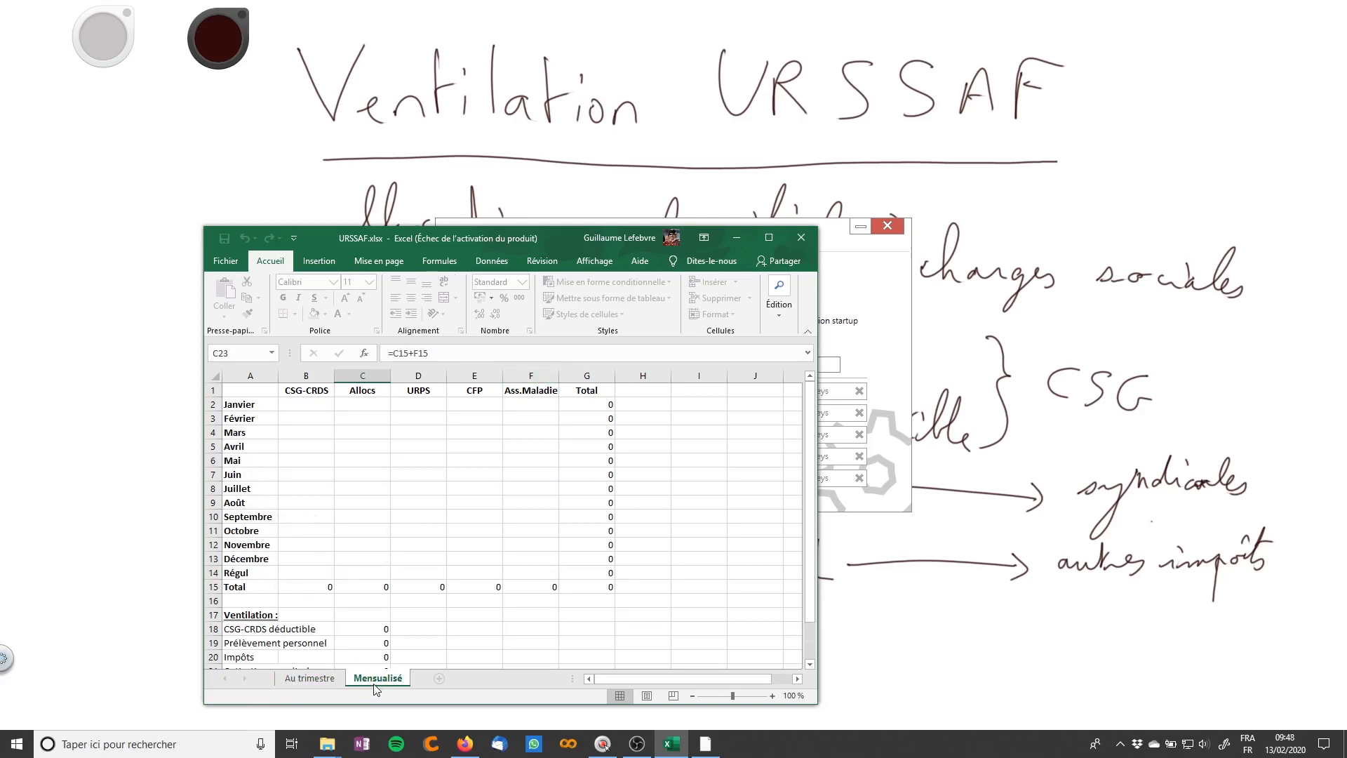
drag(396, 704, 396, 729)
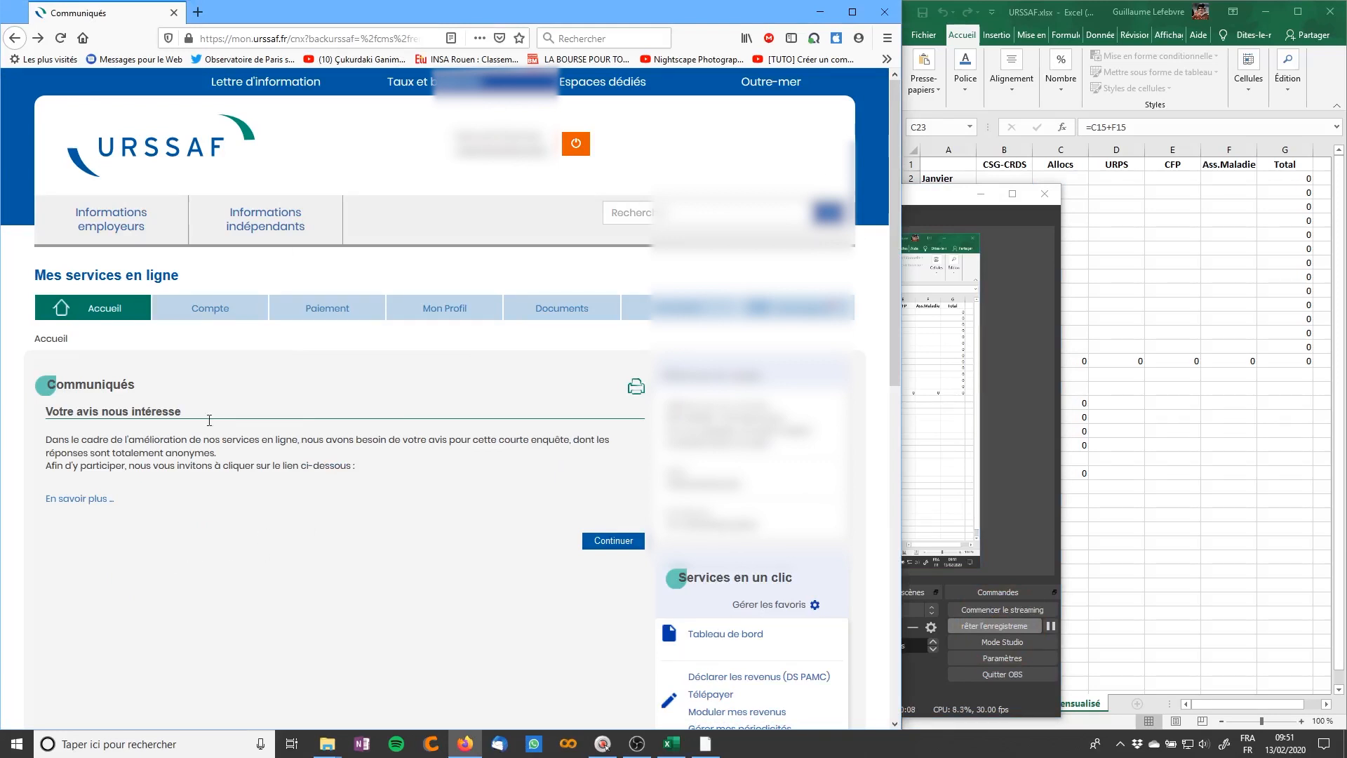
Step: In the URSSAF account in Firefox, open the Echéancier and show the instalments for the 2019 exercise
mouse_move(221, 301)
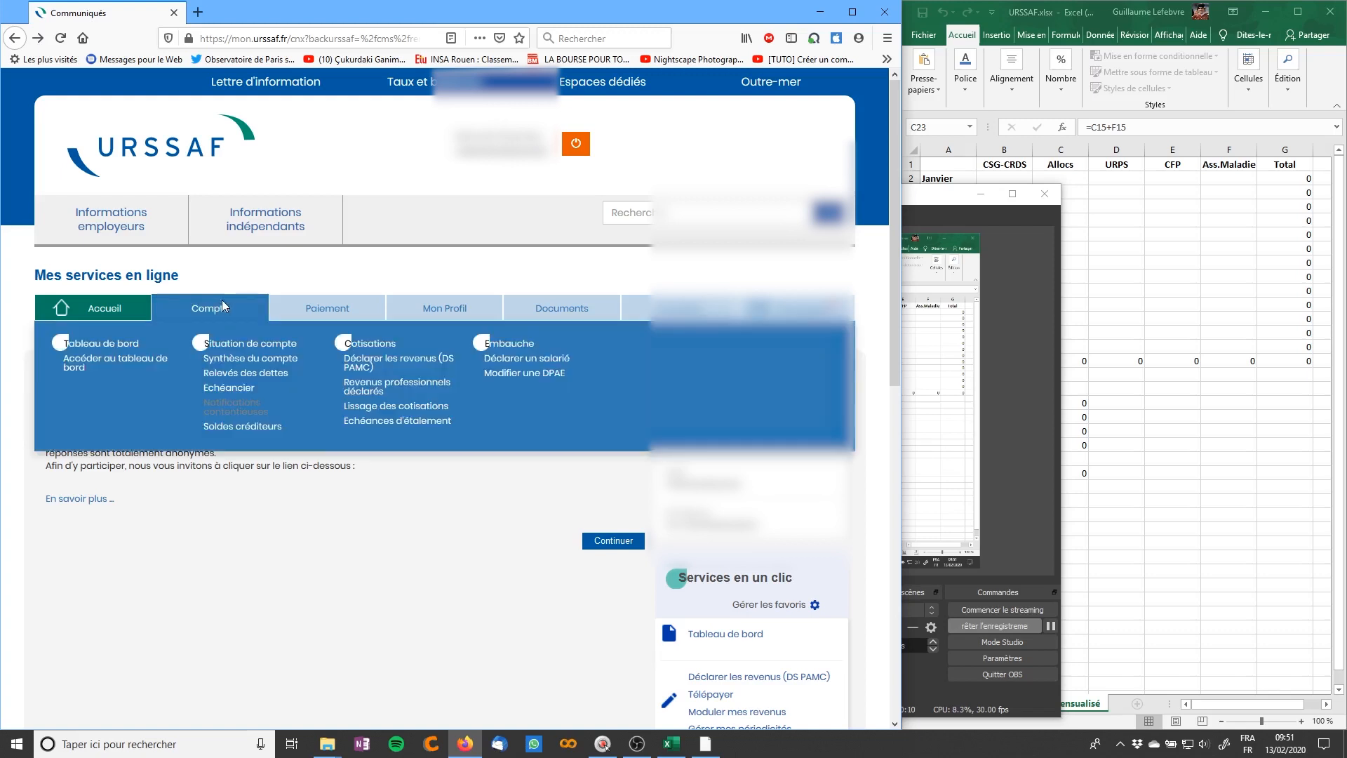
click(231, 388)
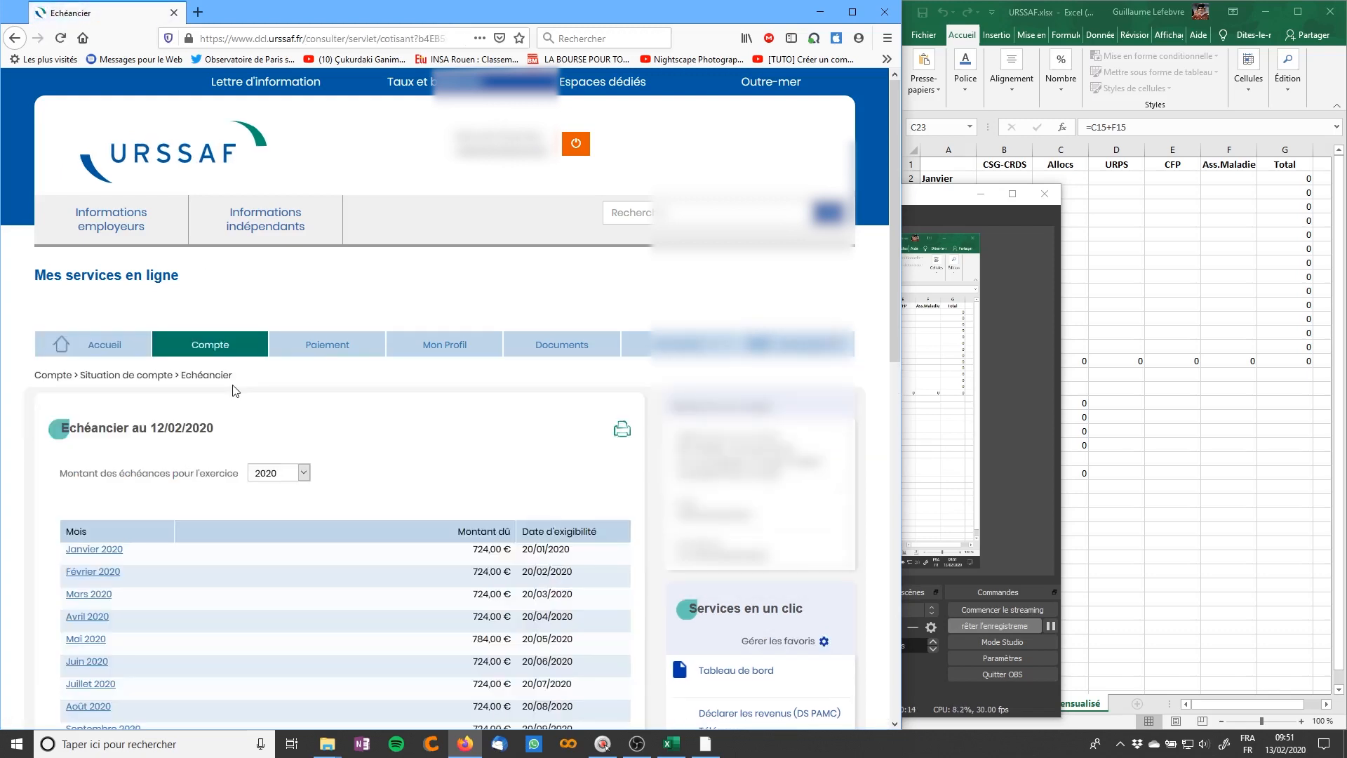
click(287, 476)
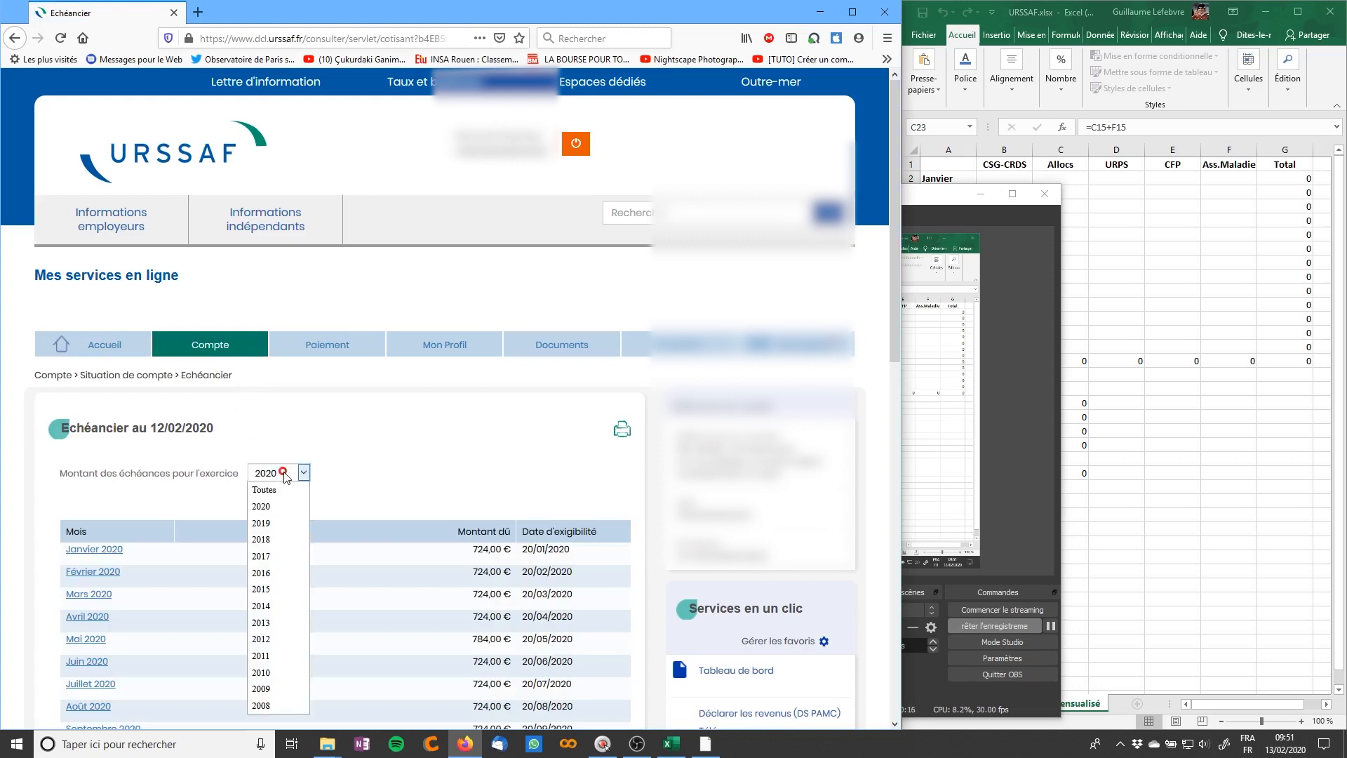
click(271, 524)
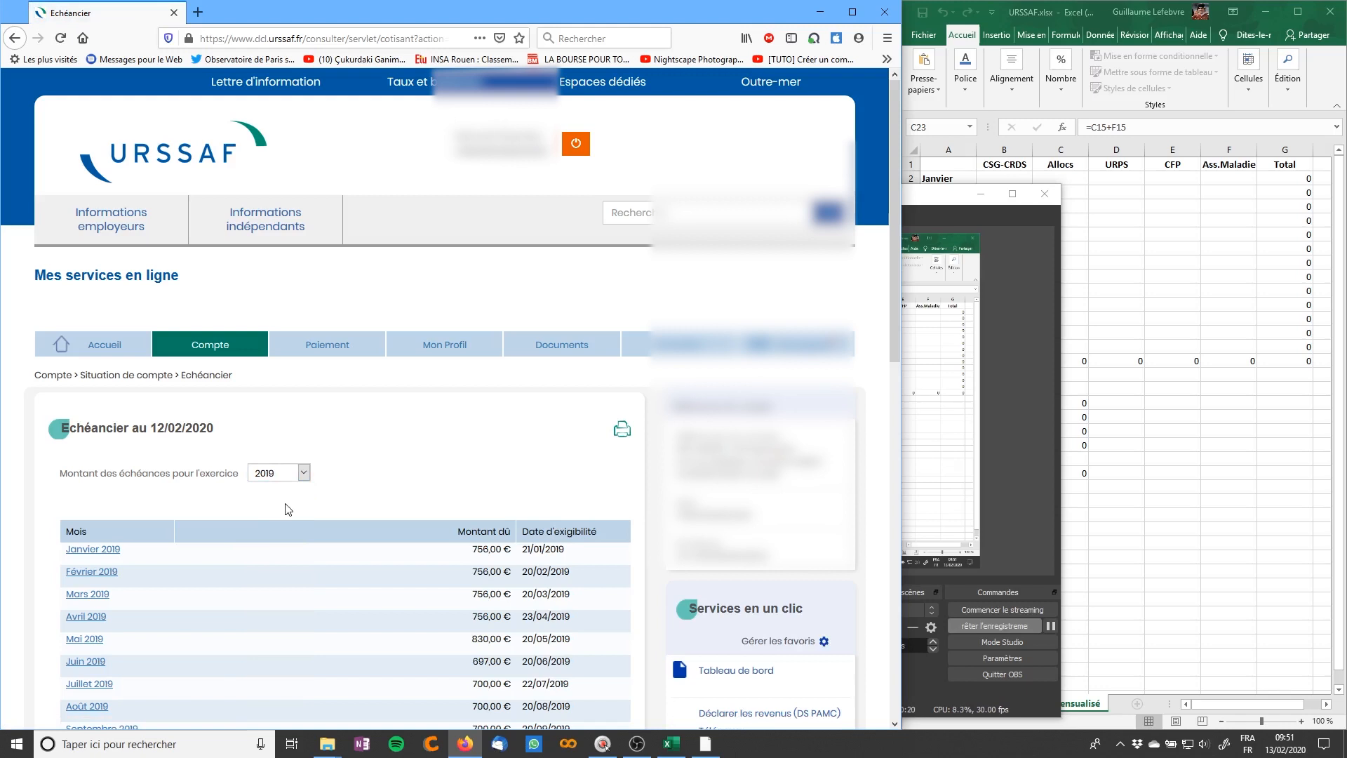
scroll(285, 508, down, 5)
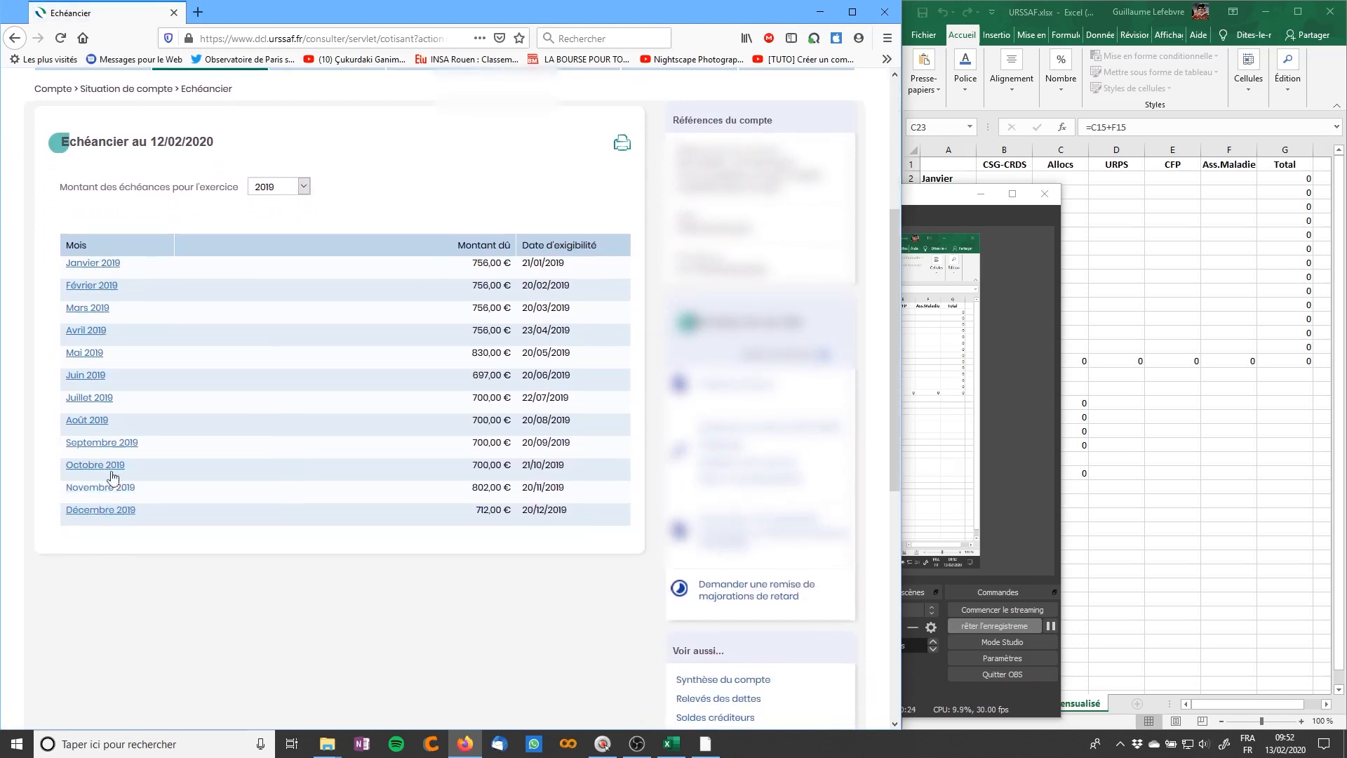
Step: Open the January 2019 instalment detail and examine the amounts due per contribution and in total
click(104, 264)
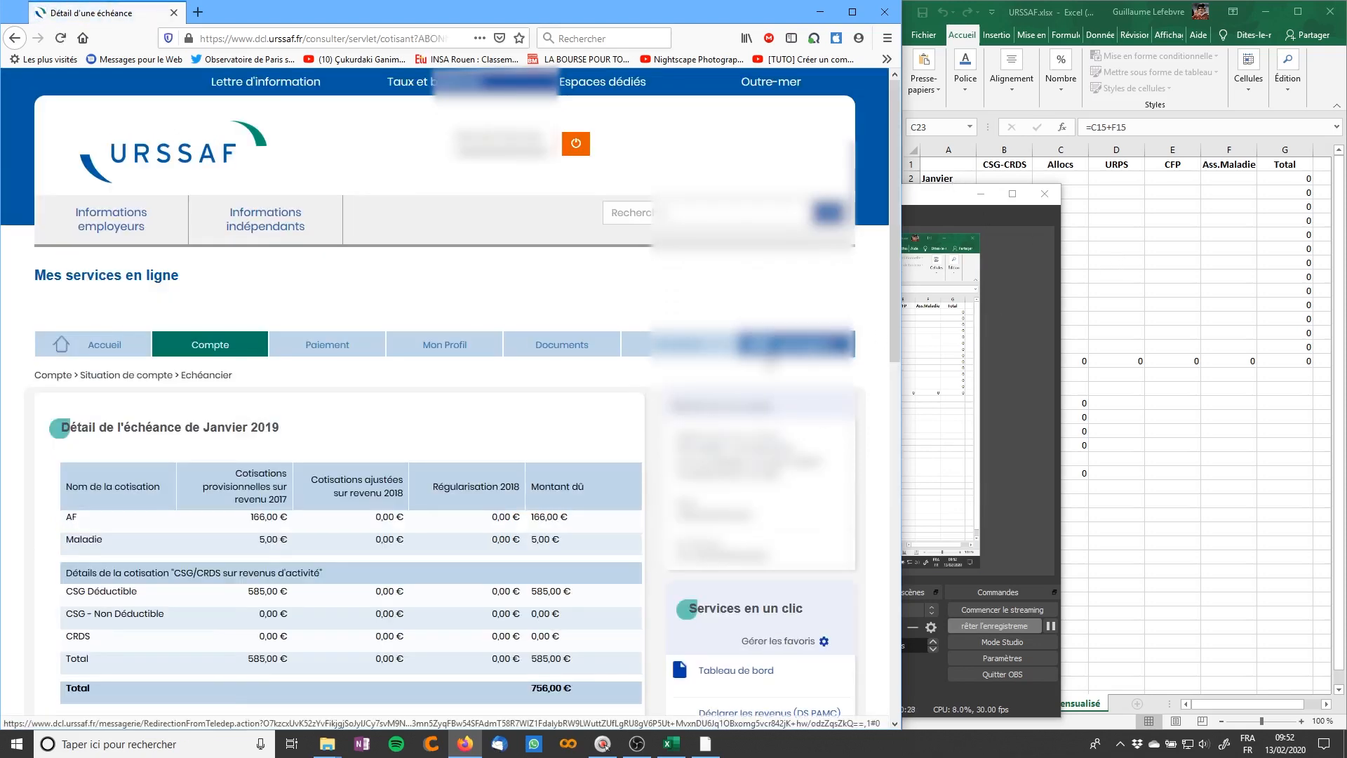
scroll(544, 500, down, 2)
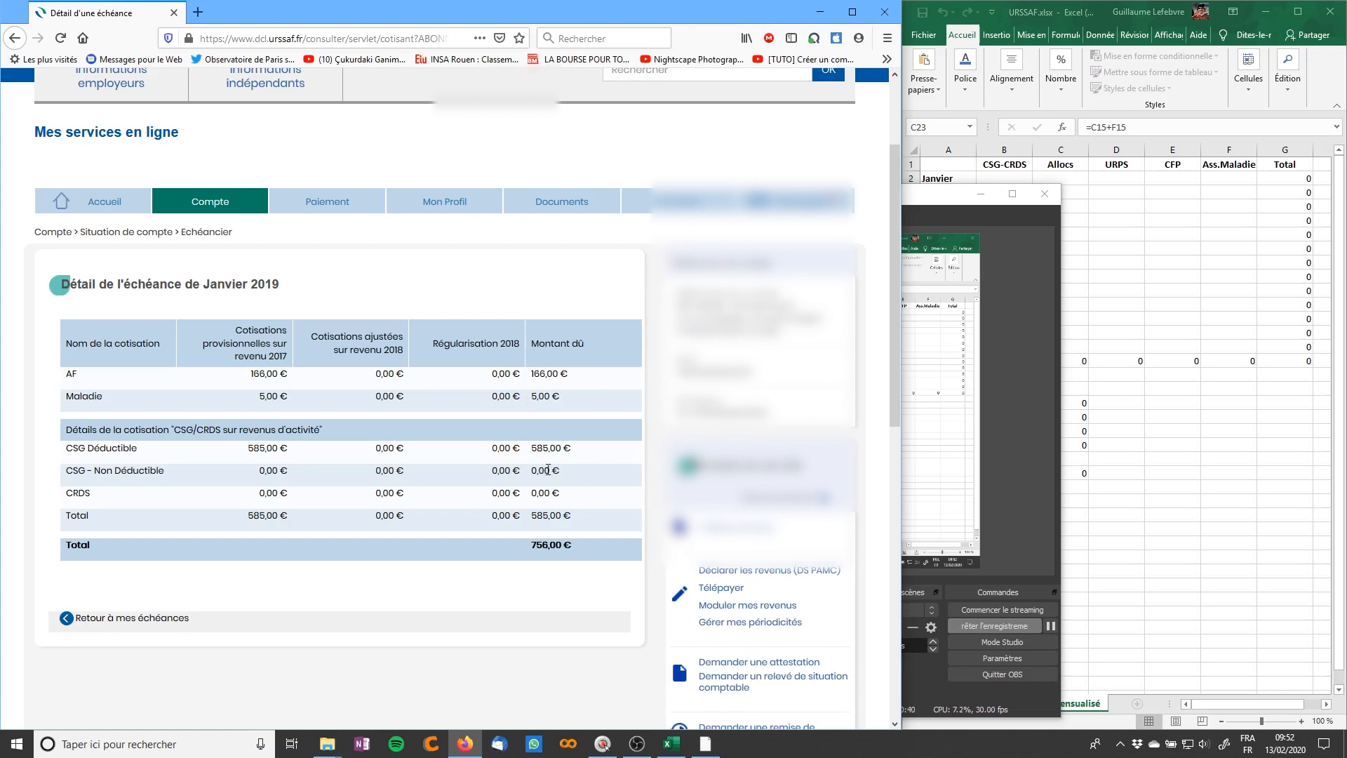
click(547, 470)
click(545, 549)
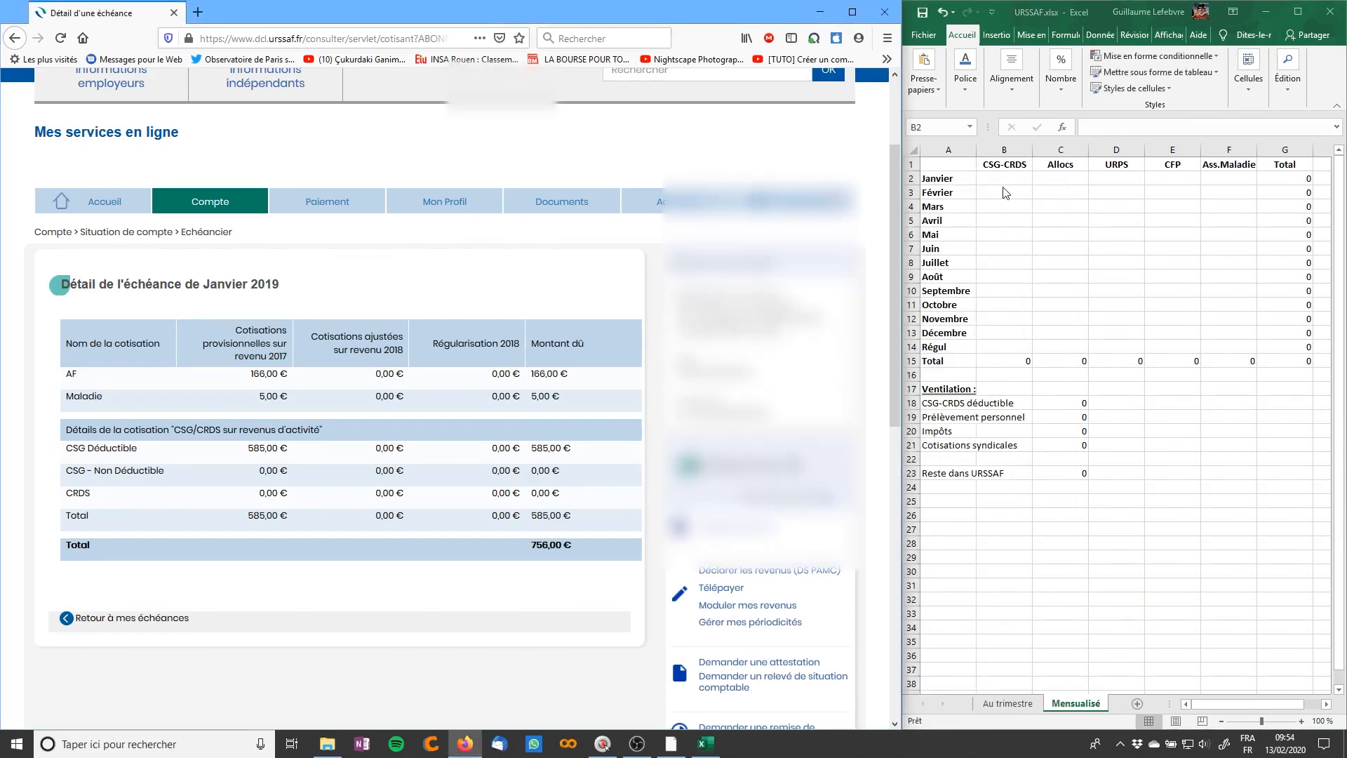
Step: In the Excel Mensualisé sheet, fill the Janvier row with 585 for CSG-CRDS, 166 for Allocs and 5 for Ass.Maladie
click(1004, 178)
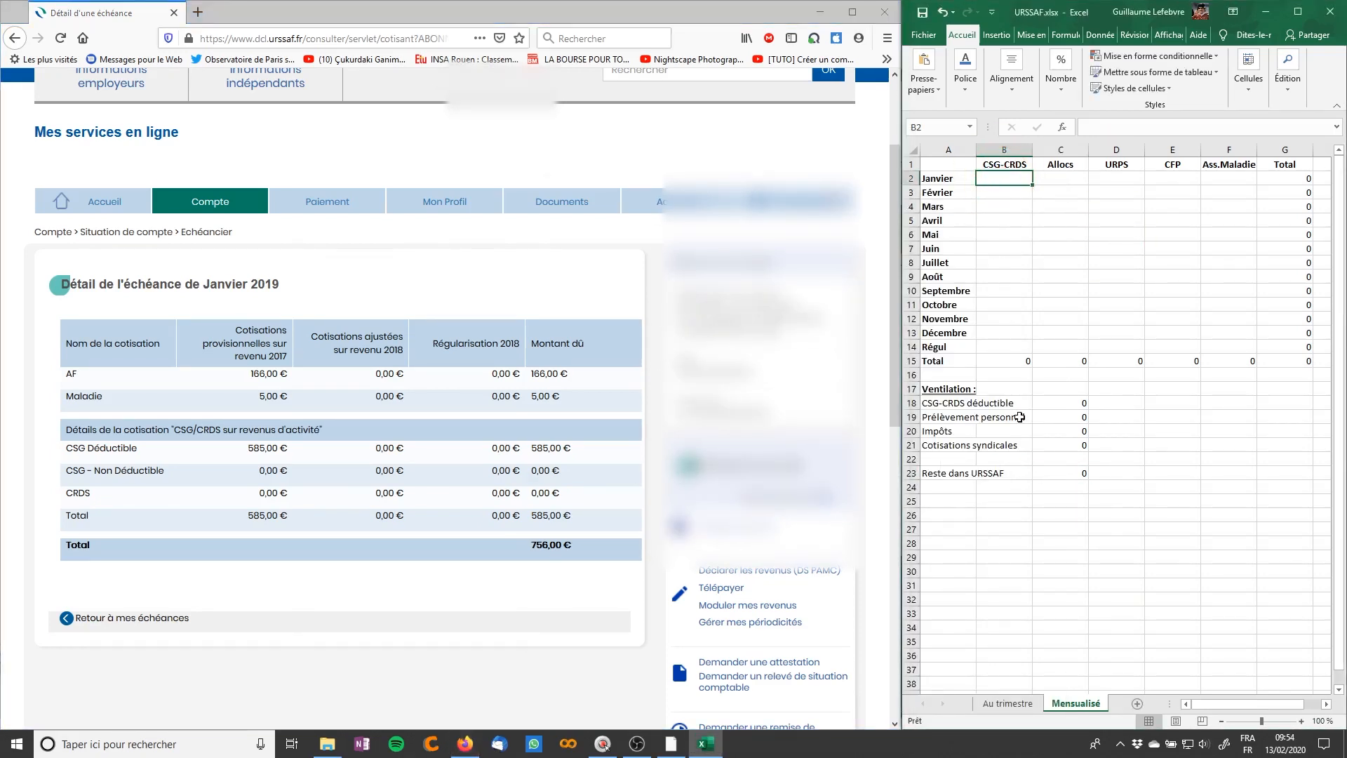
text(58)
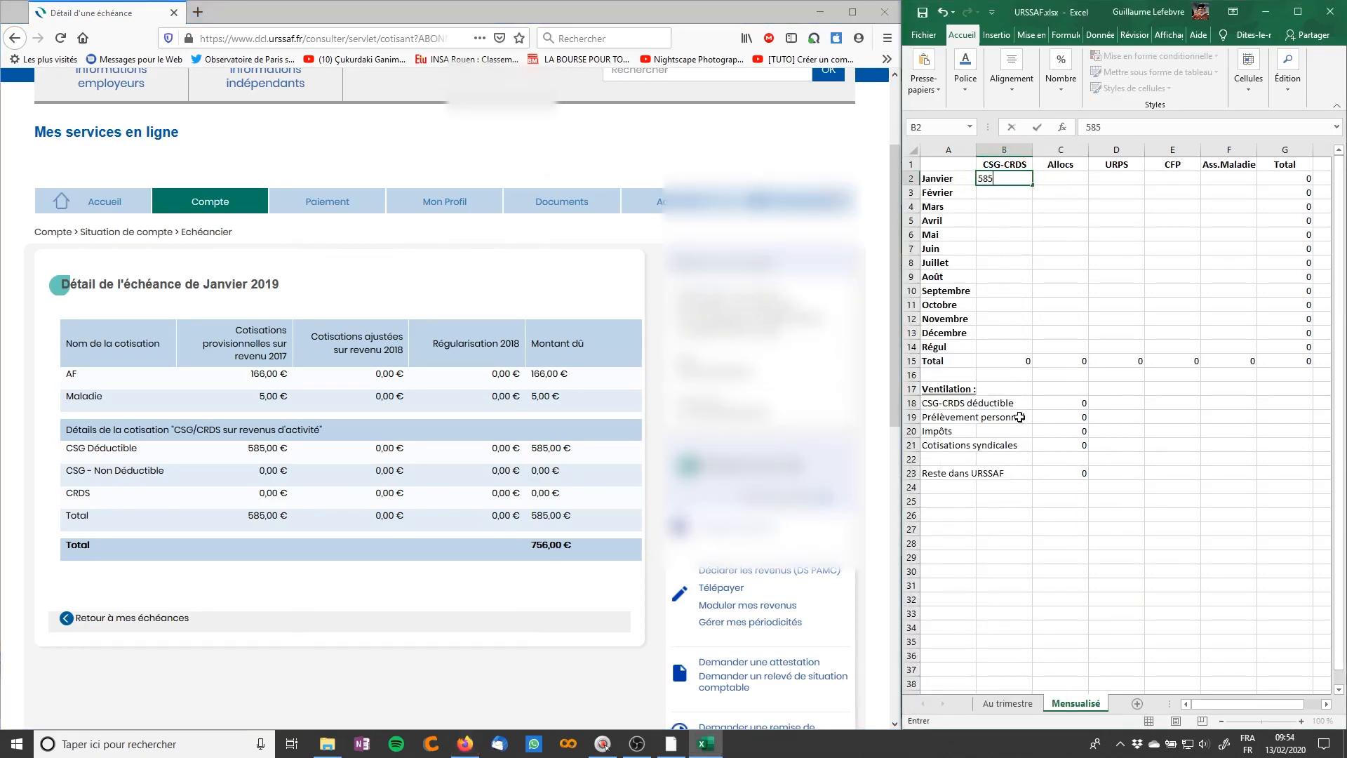
text(5)
key(Tab)
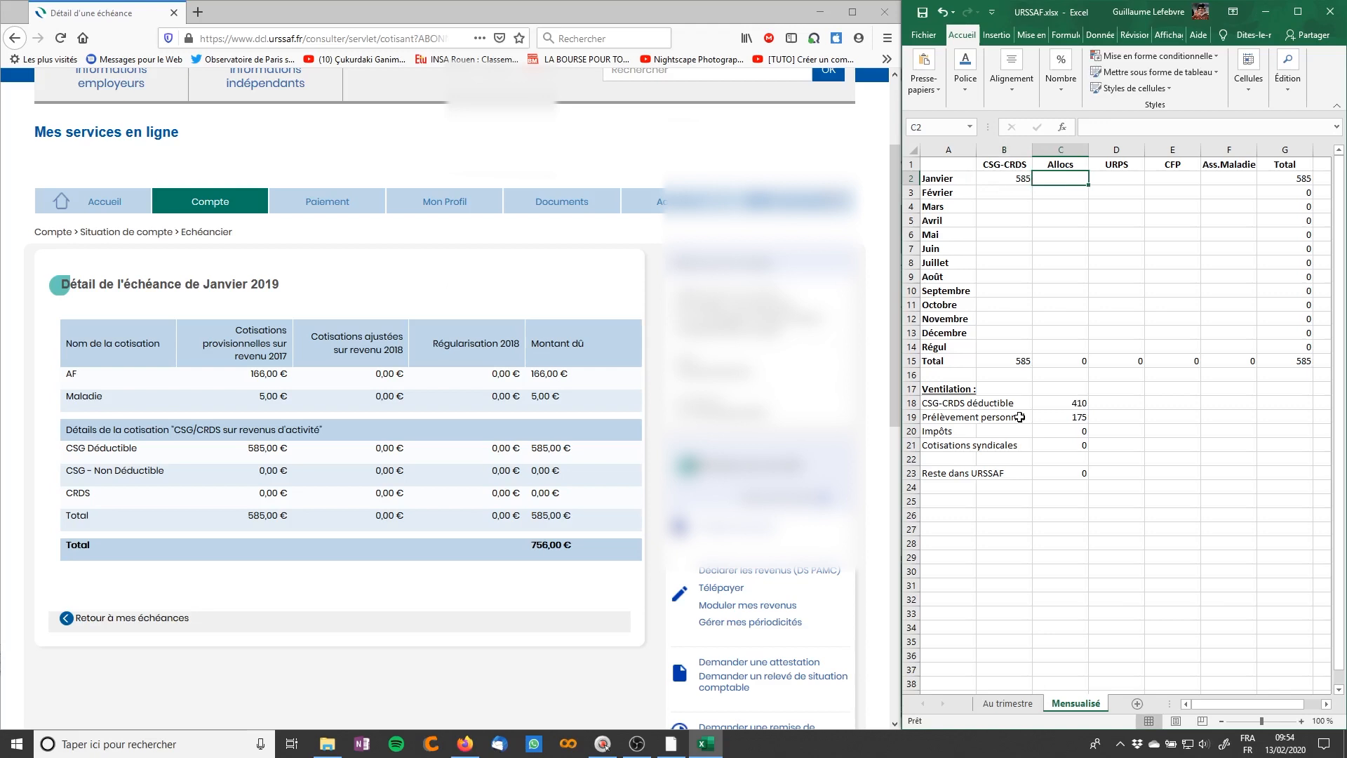
text(16)
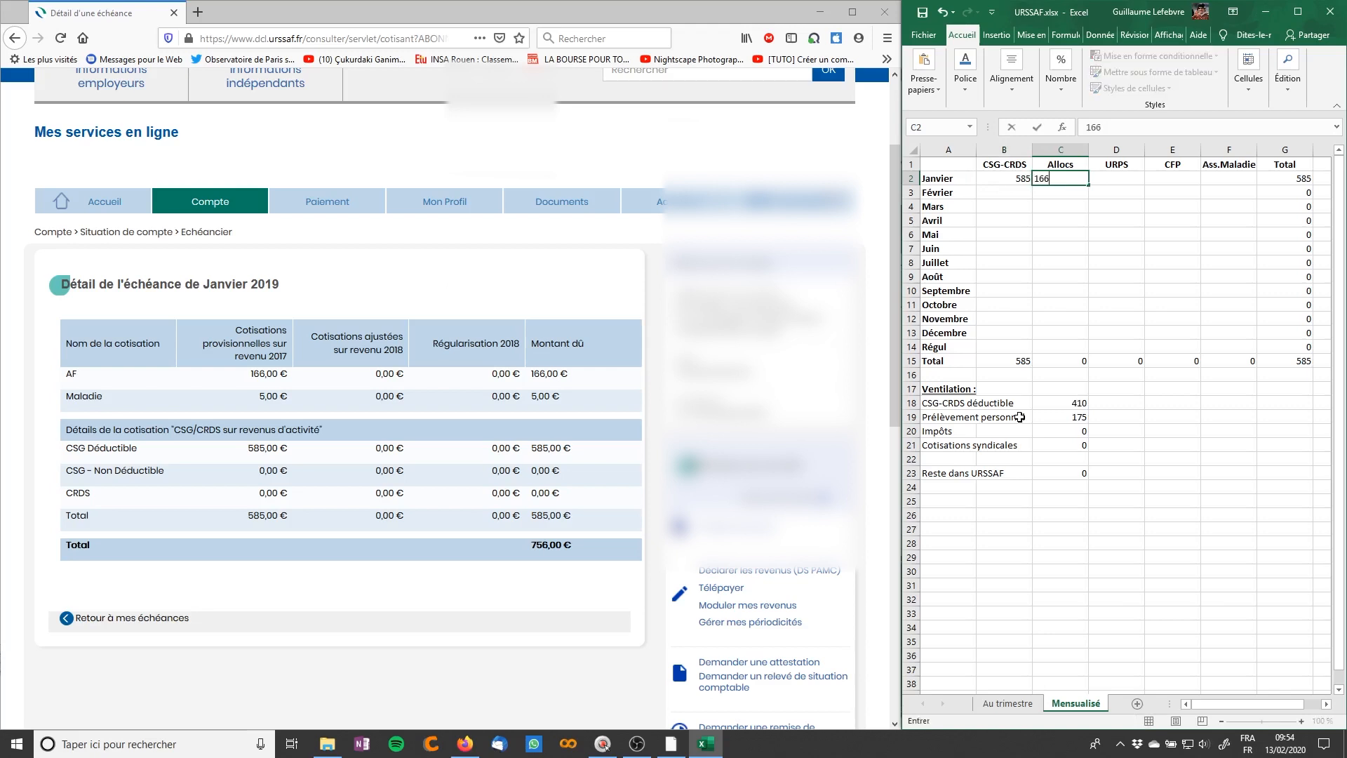
text(6)
key(Tab)
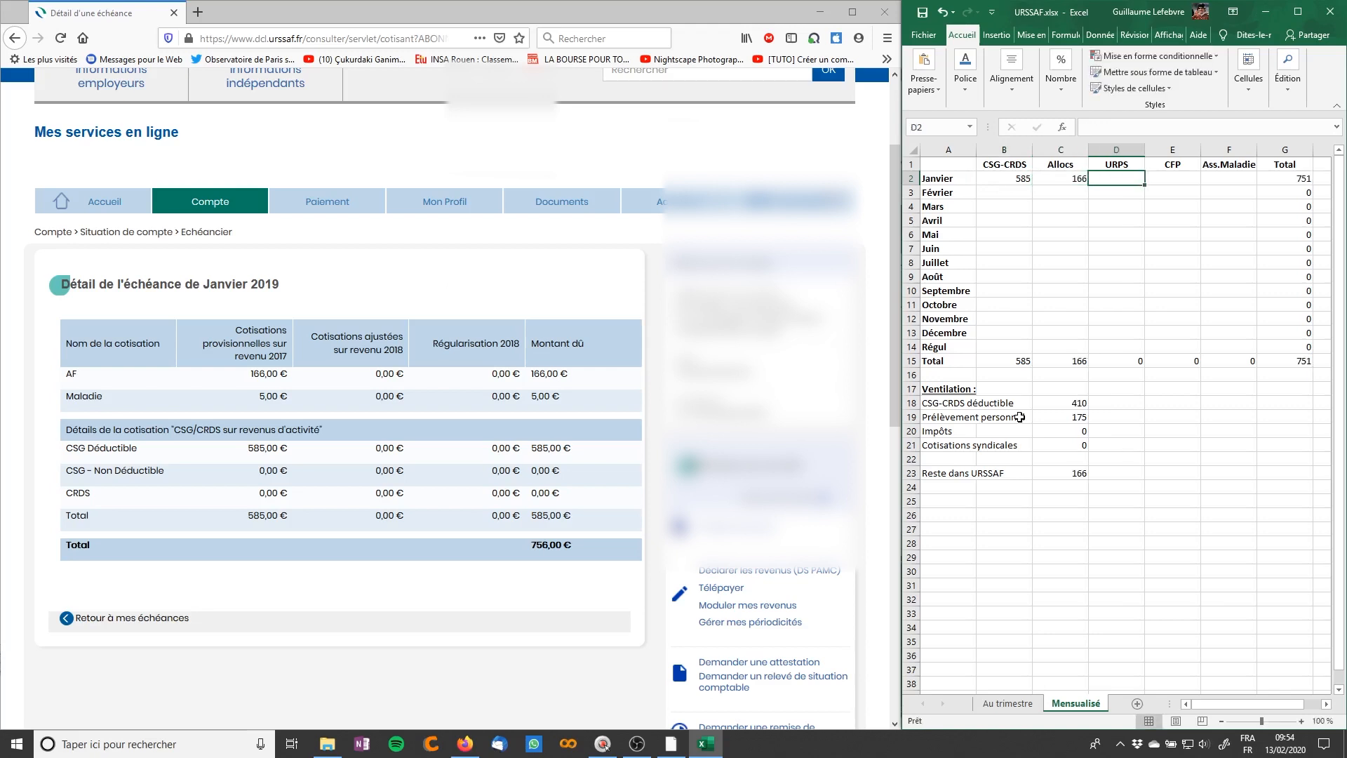
key(Tab)
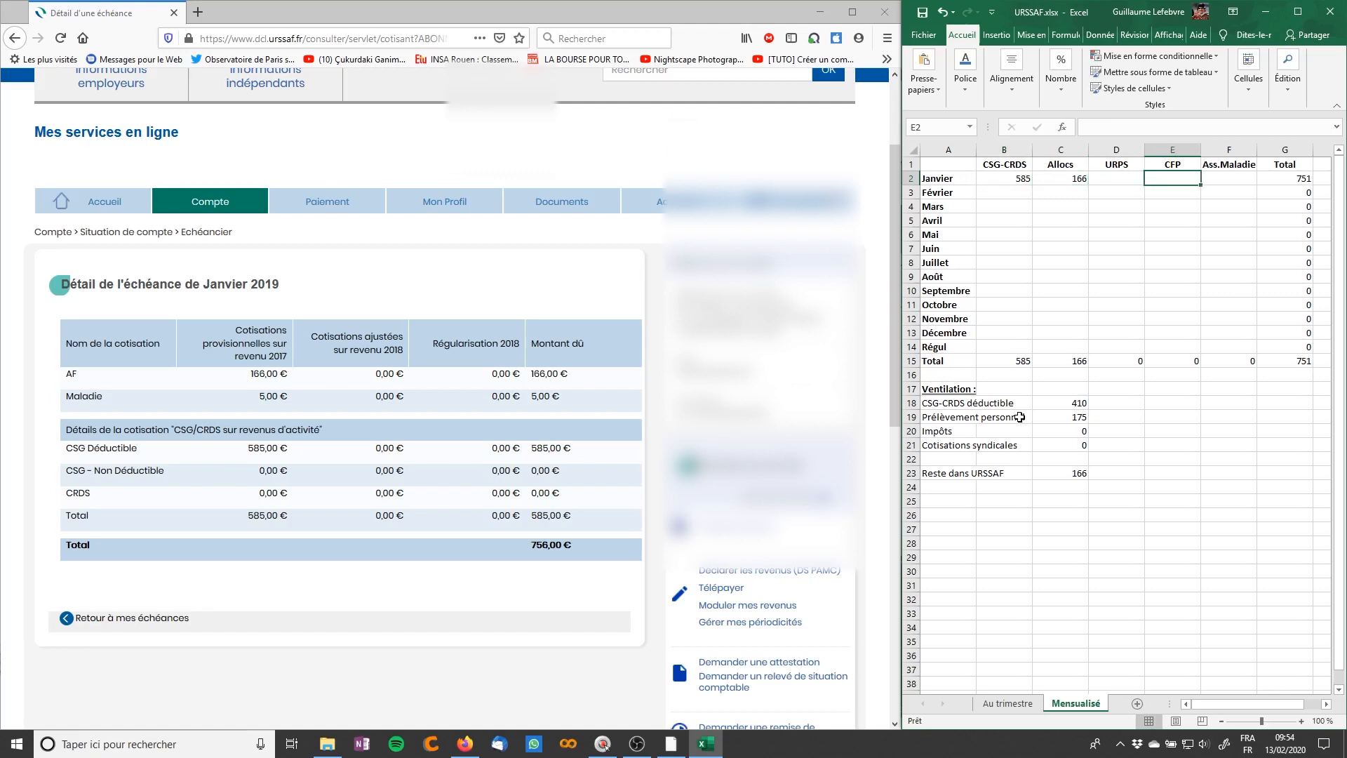
key(Tab)
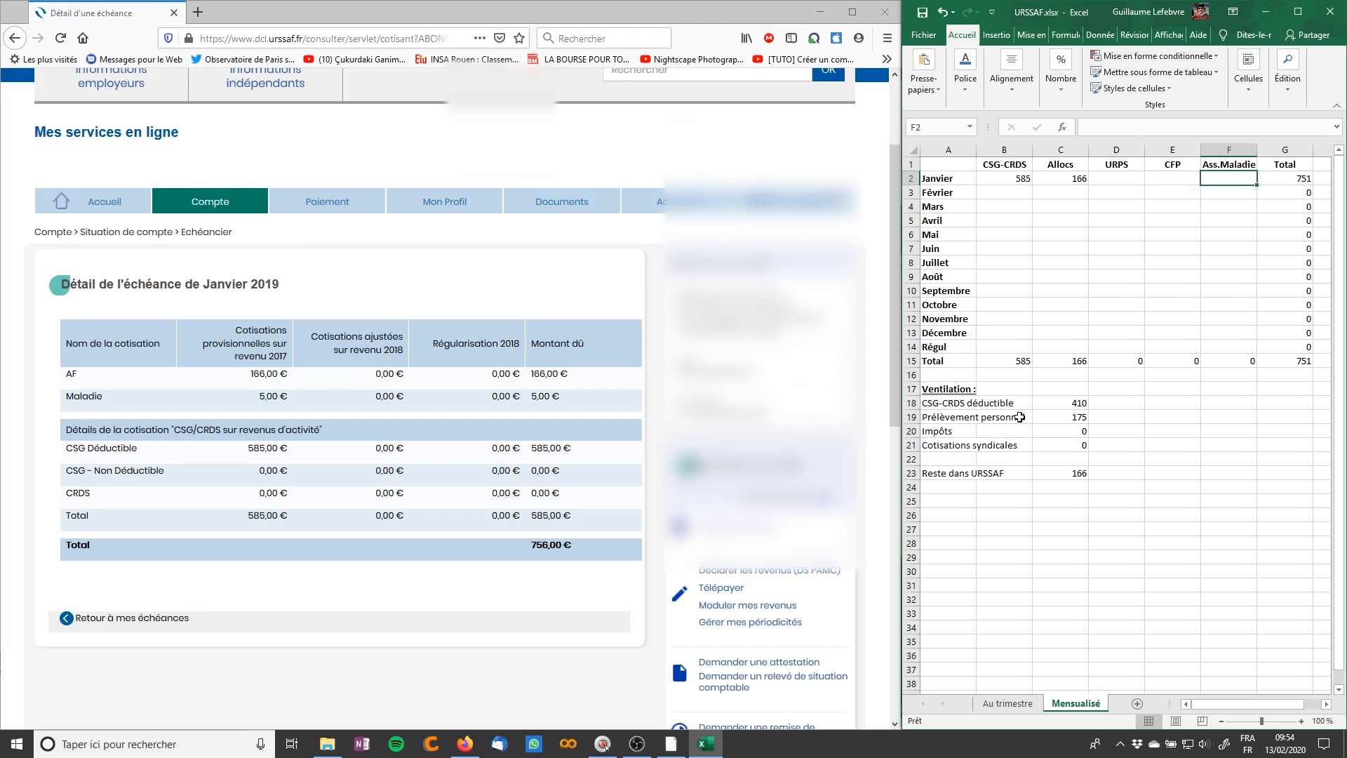
text(5)
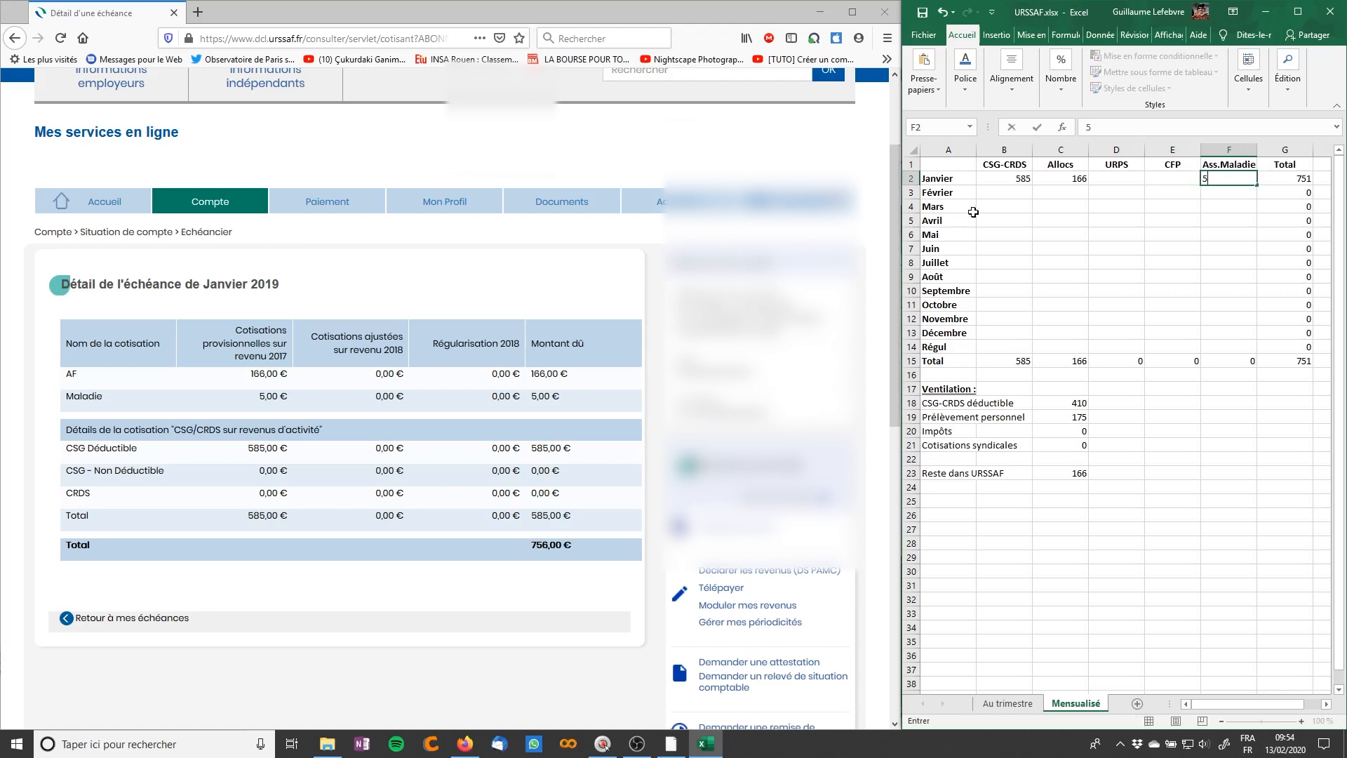
click(1007, 193)
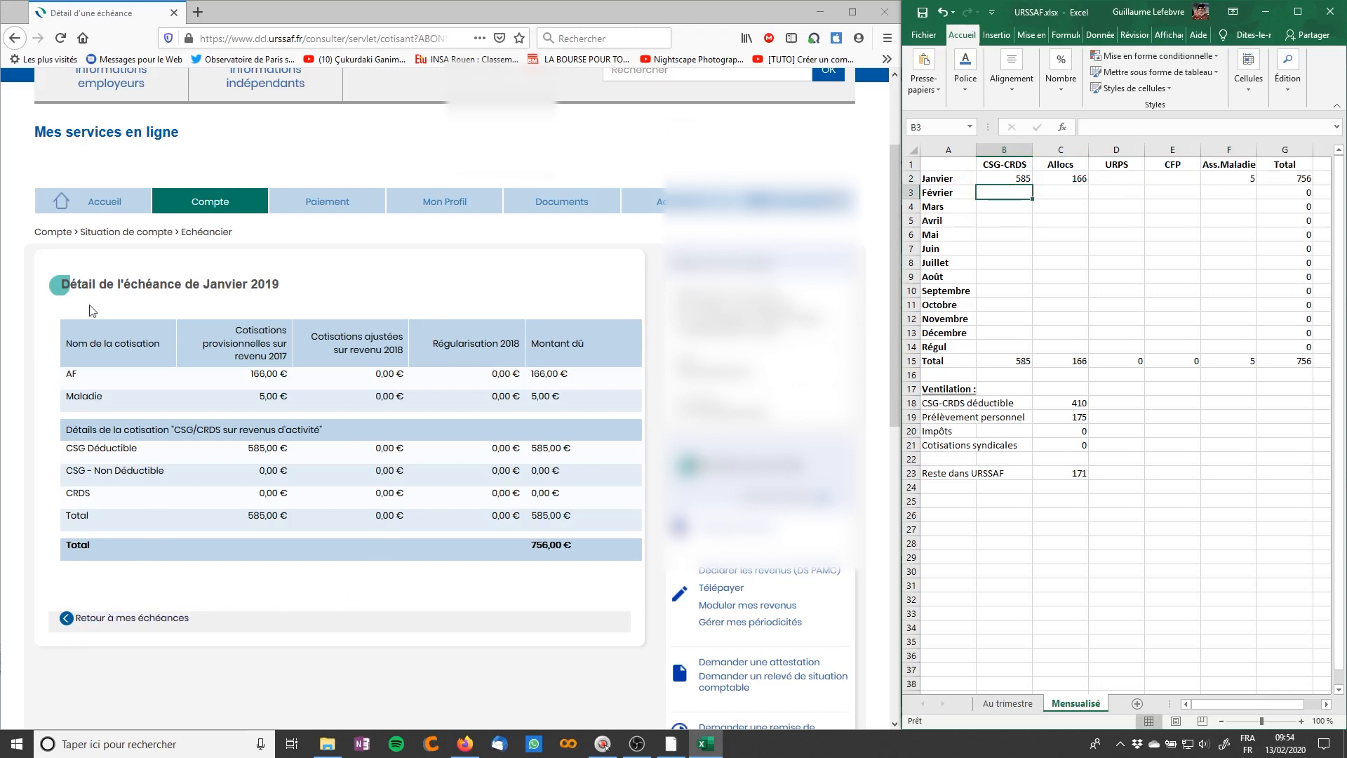
Step: Open the February 2019 instalment detail and fill the Février row with CSG-CRDS 585, Allocs 166 and Ass.Maladie 5
click(126, 625)
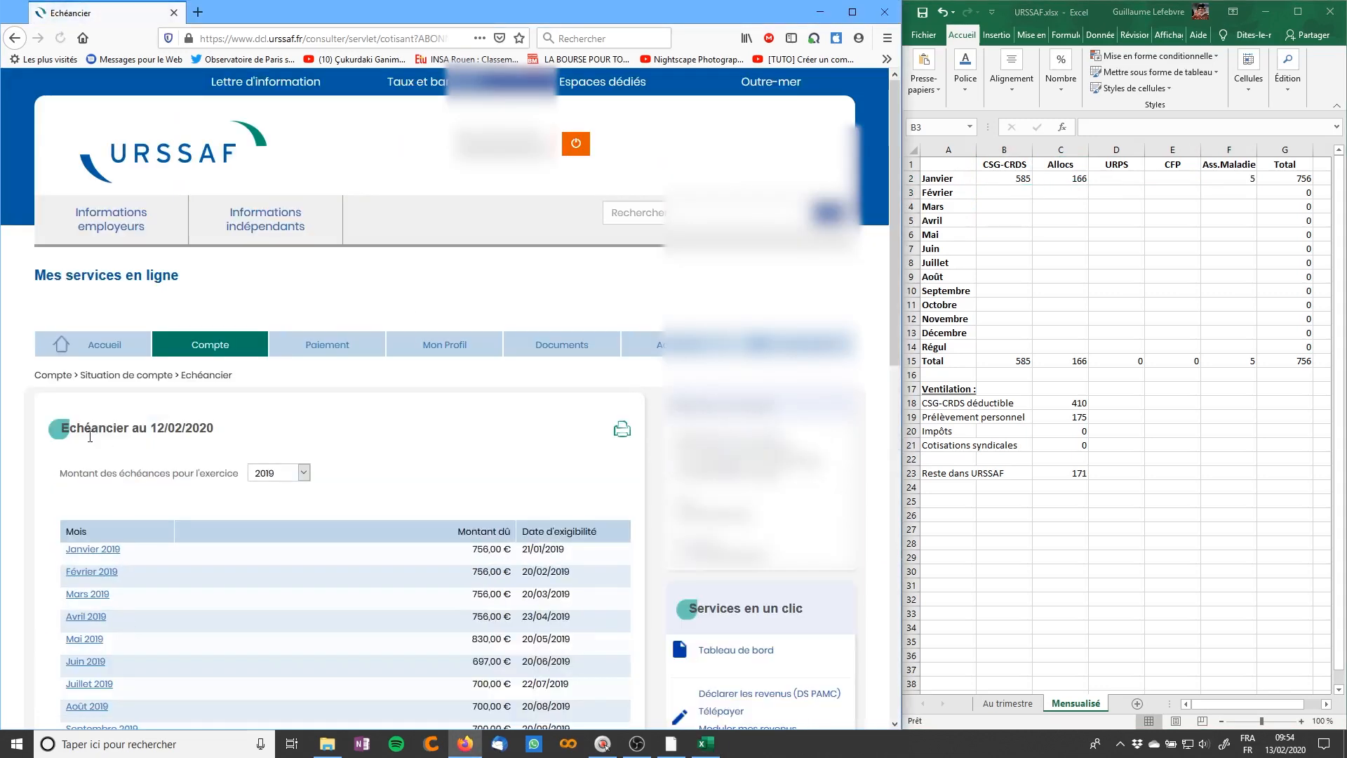
click(95, 572)
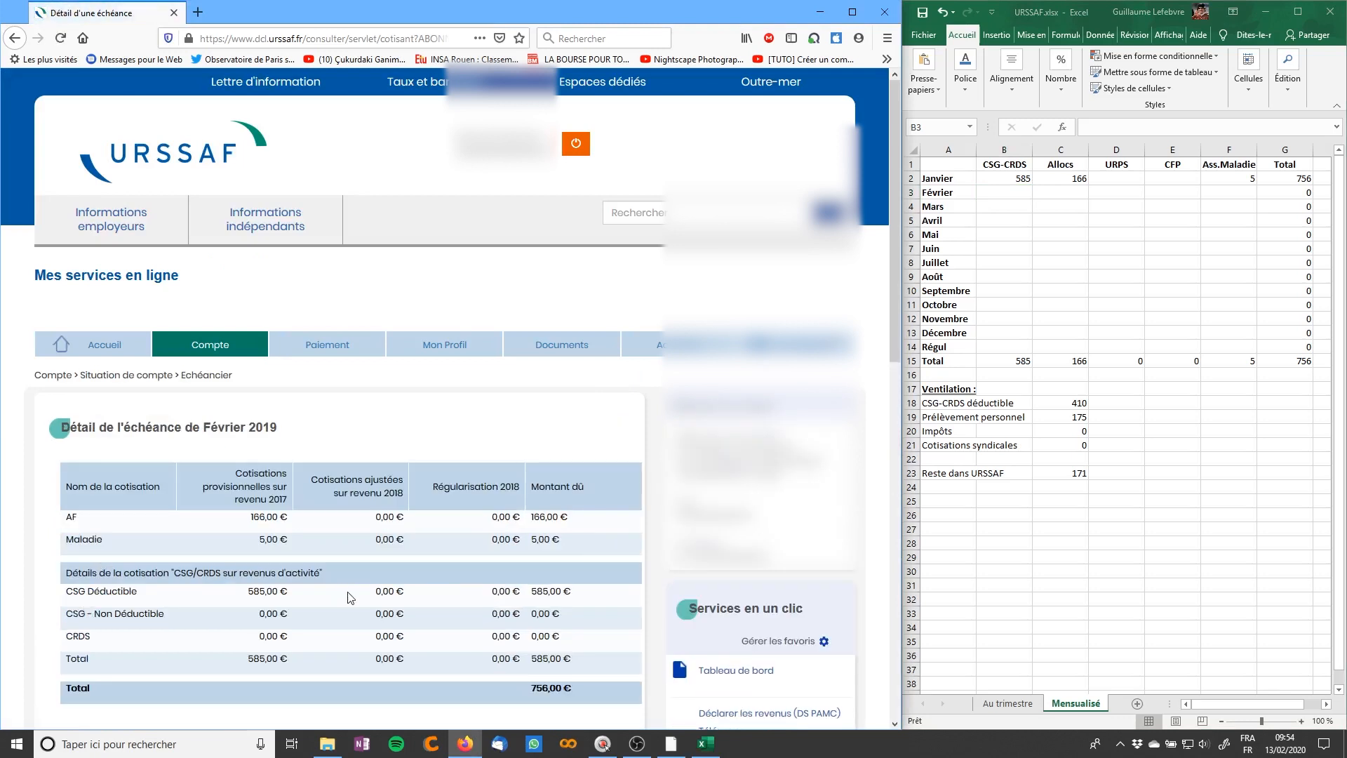
click(1018, 196)
text(585)
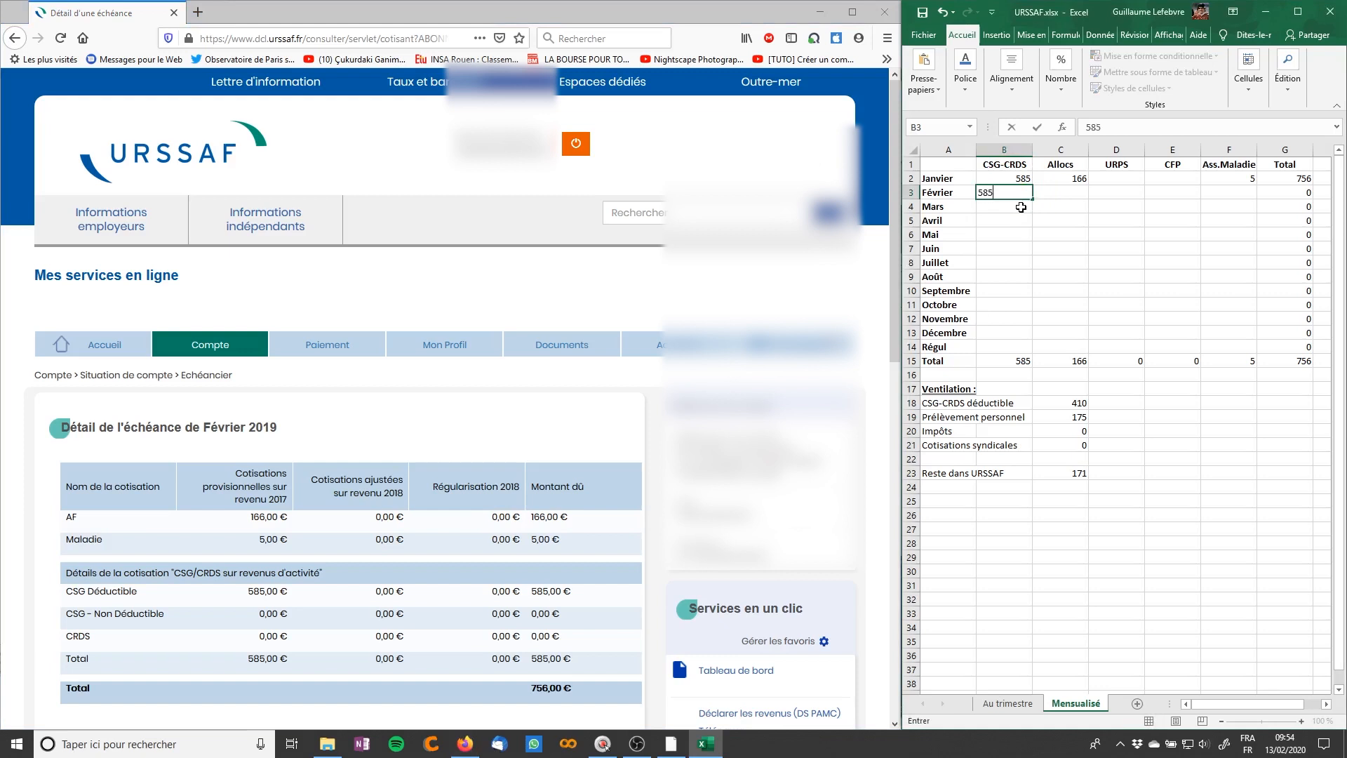
key(Tab)
text(16)
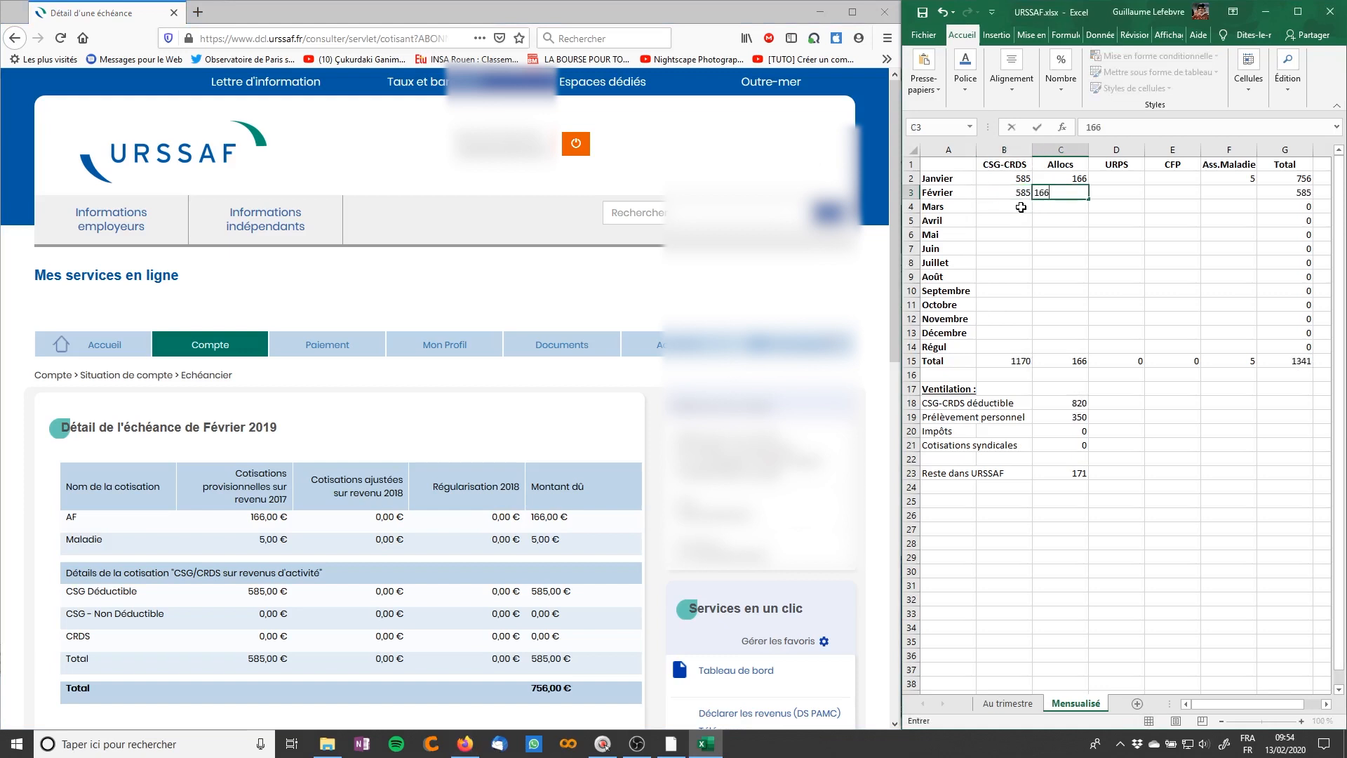
text(6)
key(Right)
key(Right)
key(Right)
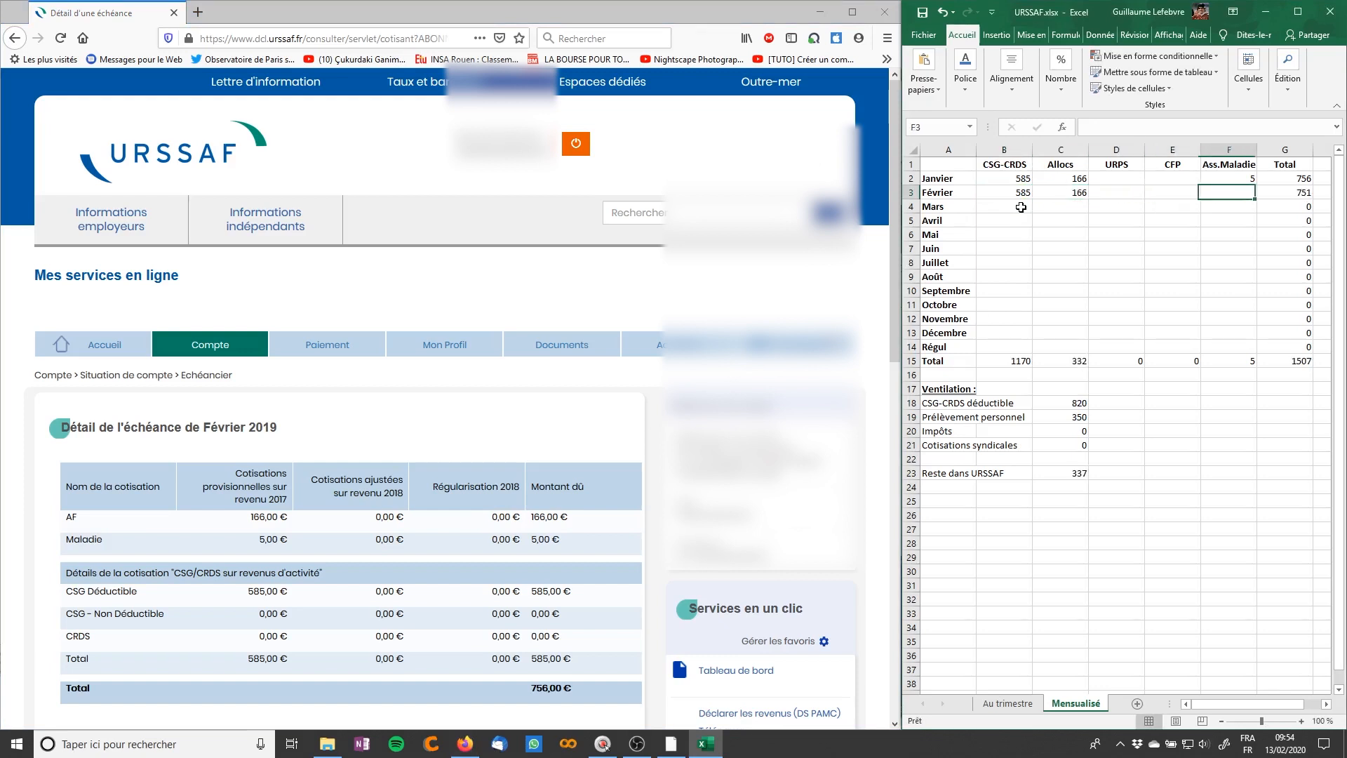
text(5)
key(Return)
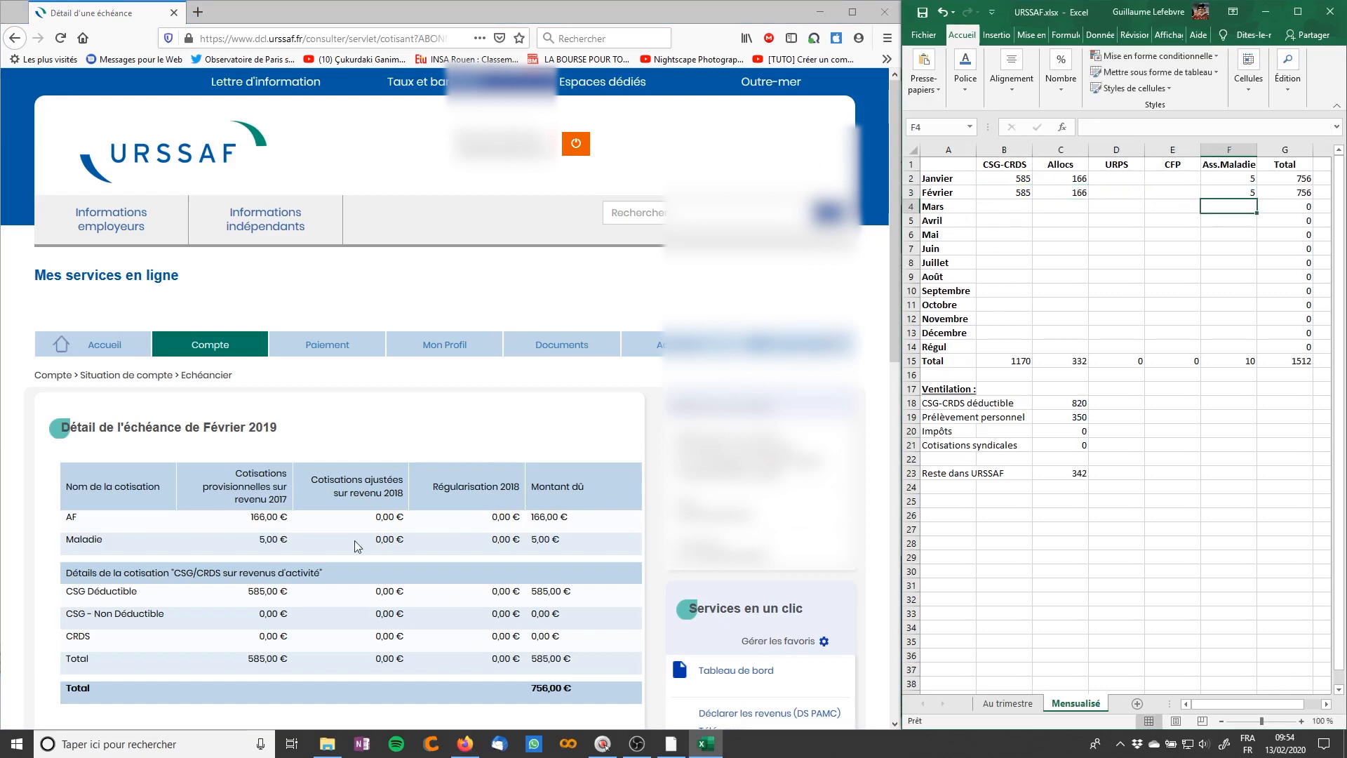
Step: Return to the 2019 instalment list and view the detail of the March 2019 instalment
scroll(325, 552, down, 1)
click(154, 697)
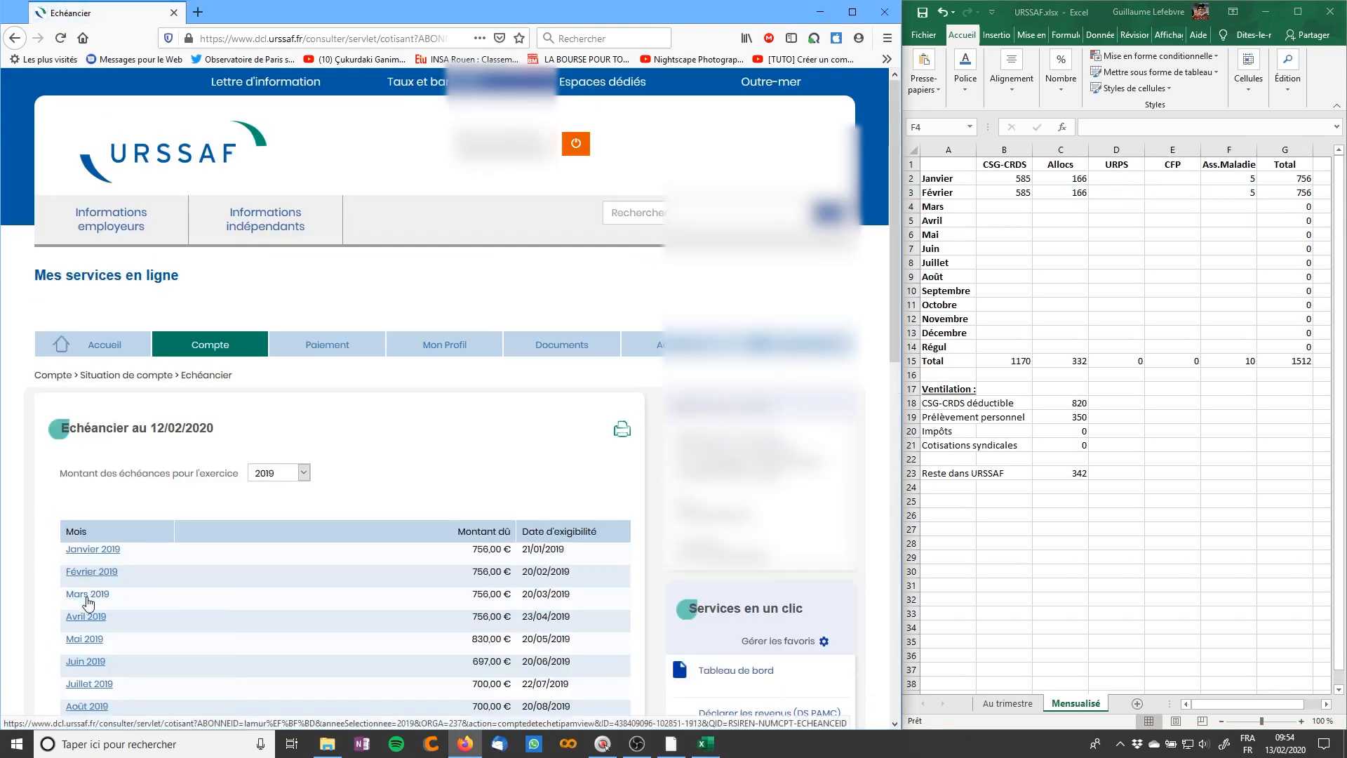
click(87, 594)
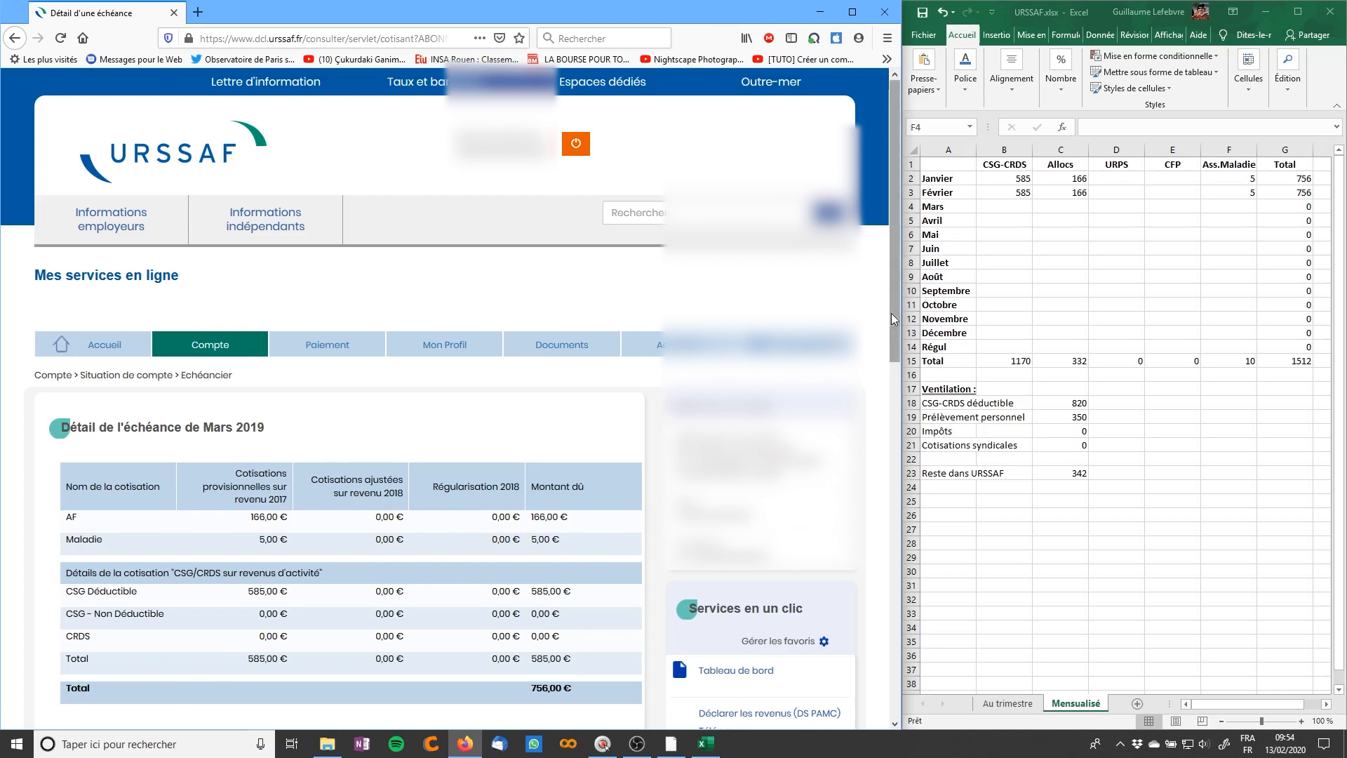
scroll(417, 572, down, 1)
scroll(417, 571, down, 3)
Step: Open the May 2019 instalment detail and enter CSG-CRDS 585 and Allocs 166 in the Mai row
click(168, 479)
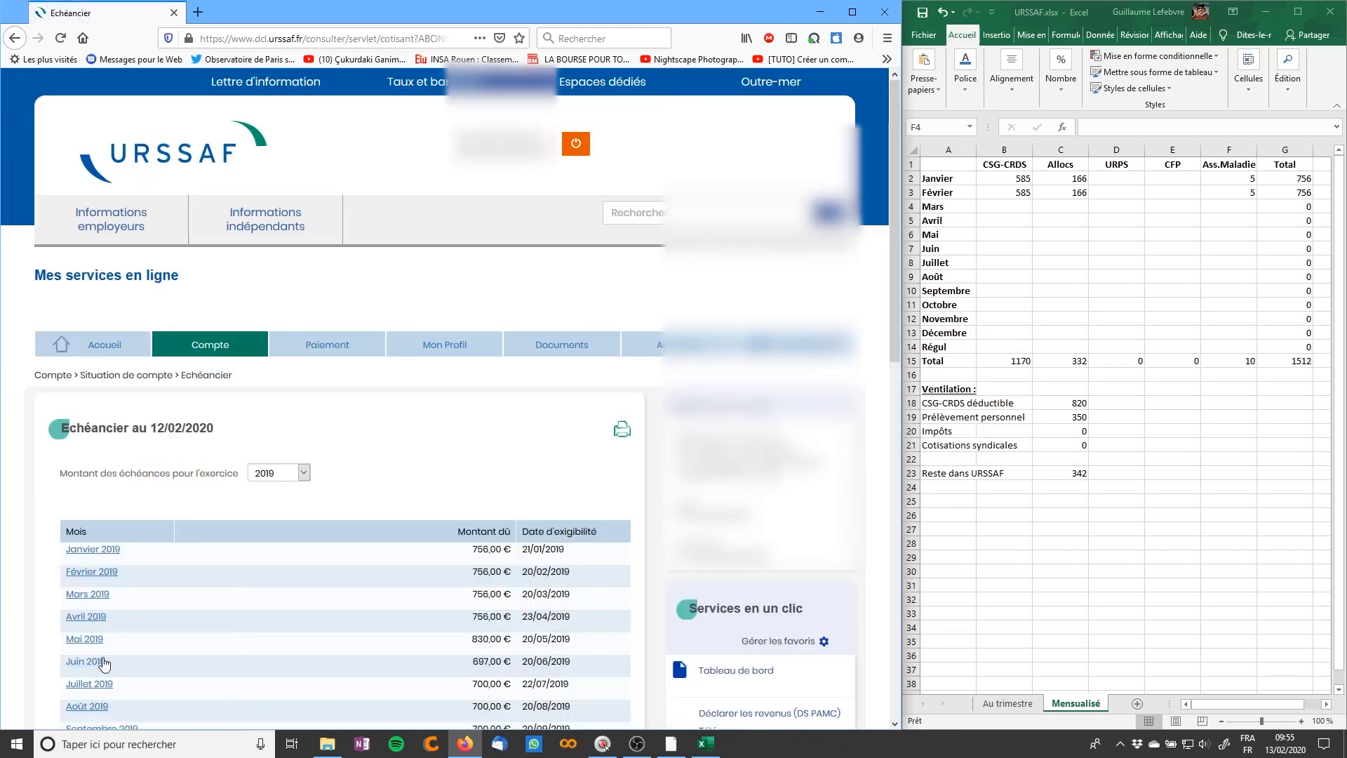
click(81, 639)
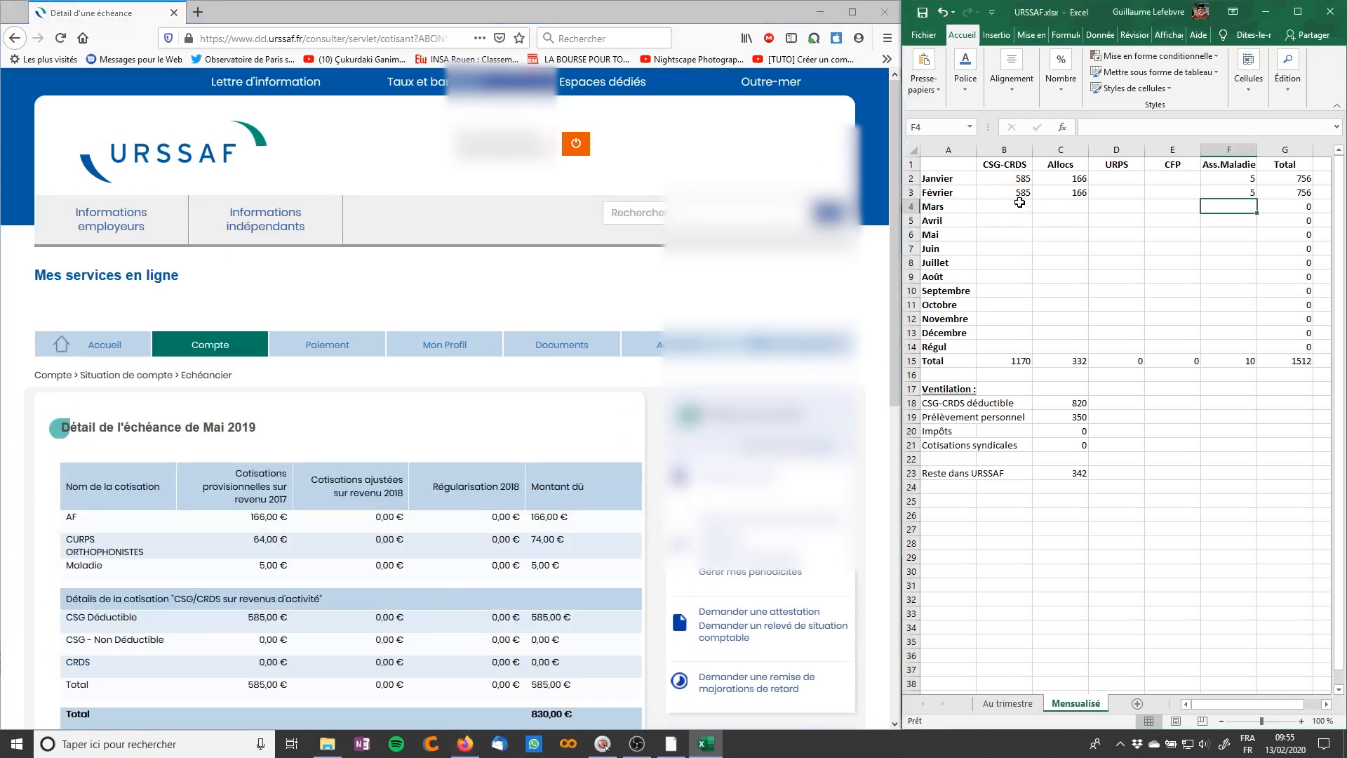
click(999, 234)
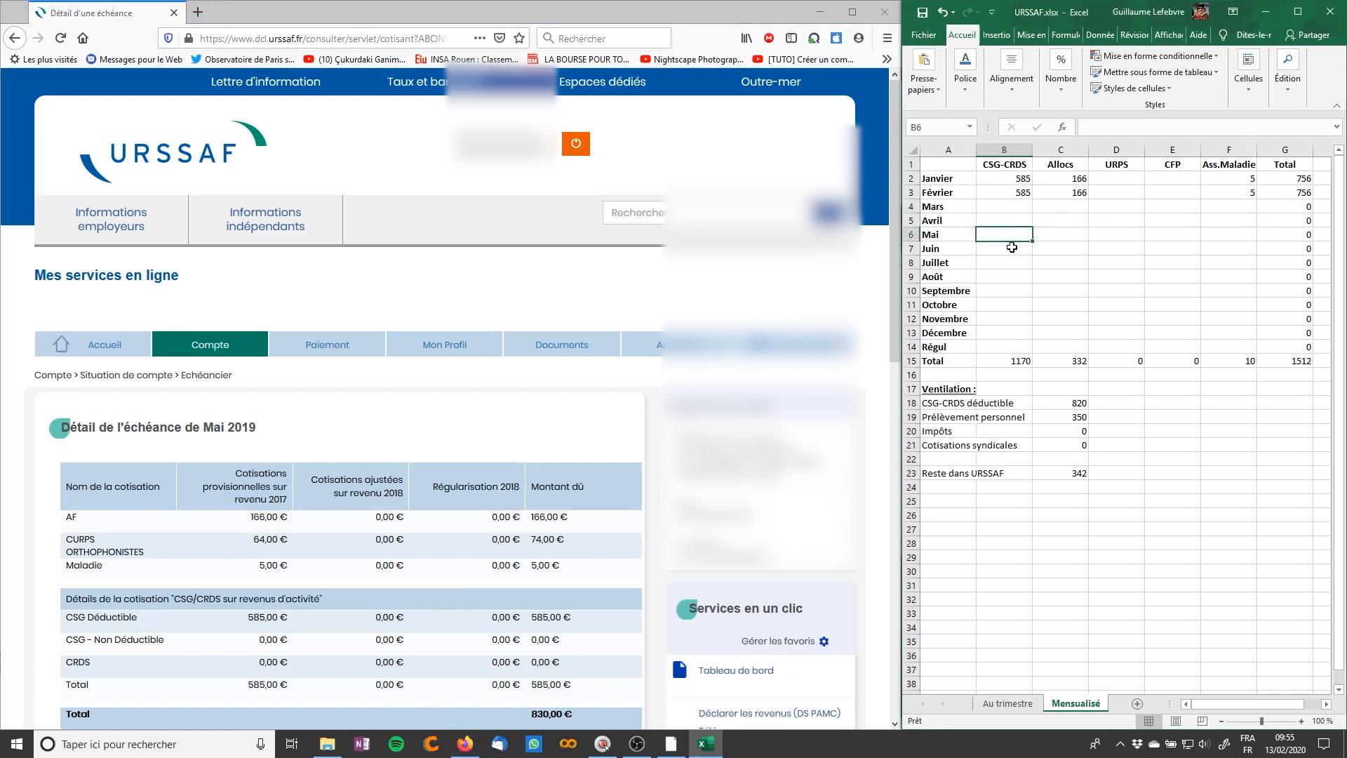
text(585)
key(Tab)
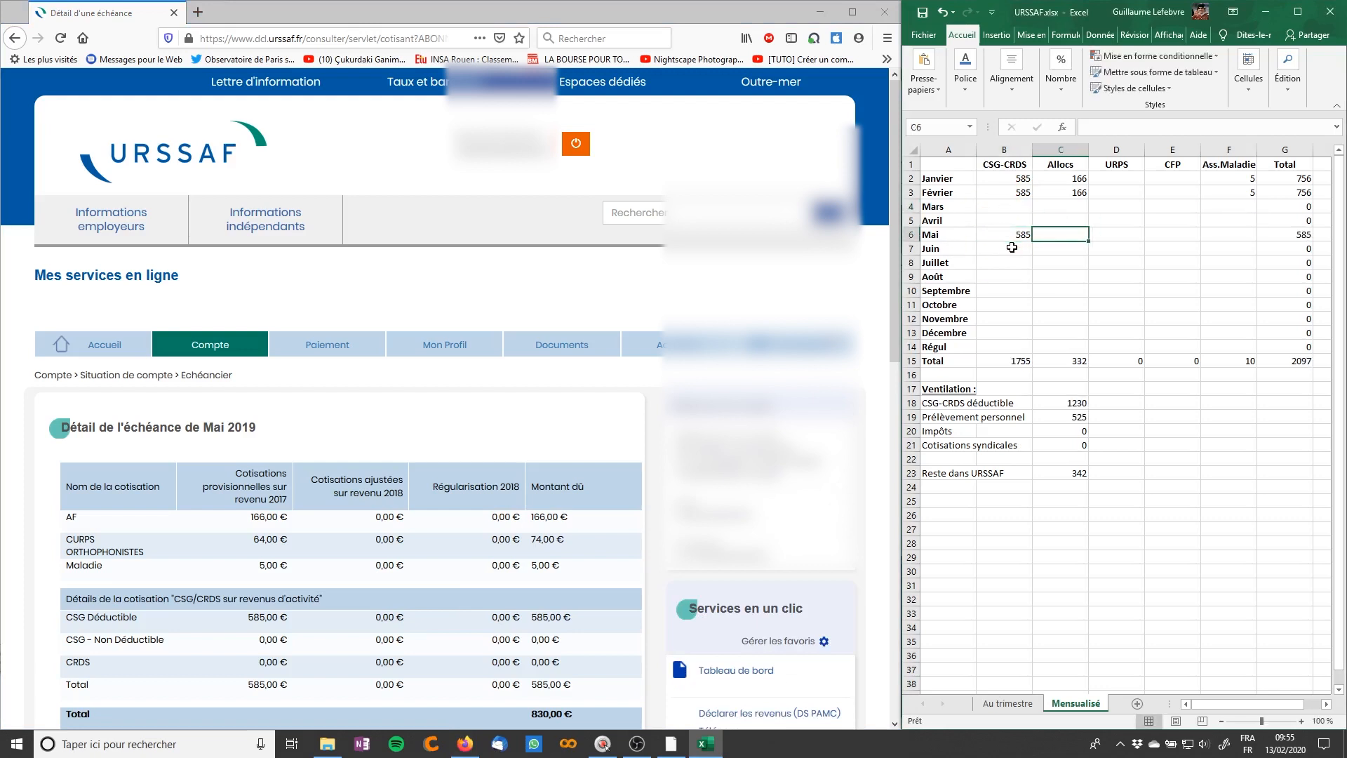
text(166)
key(Tab)
key(Tab)
key(Tab)
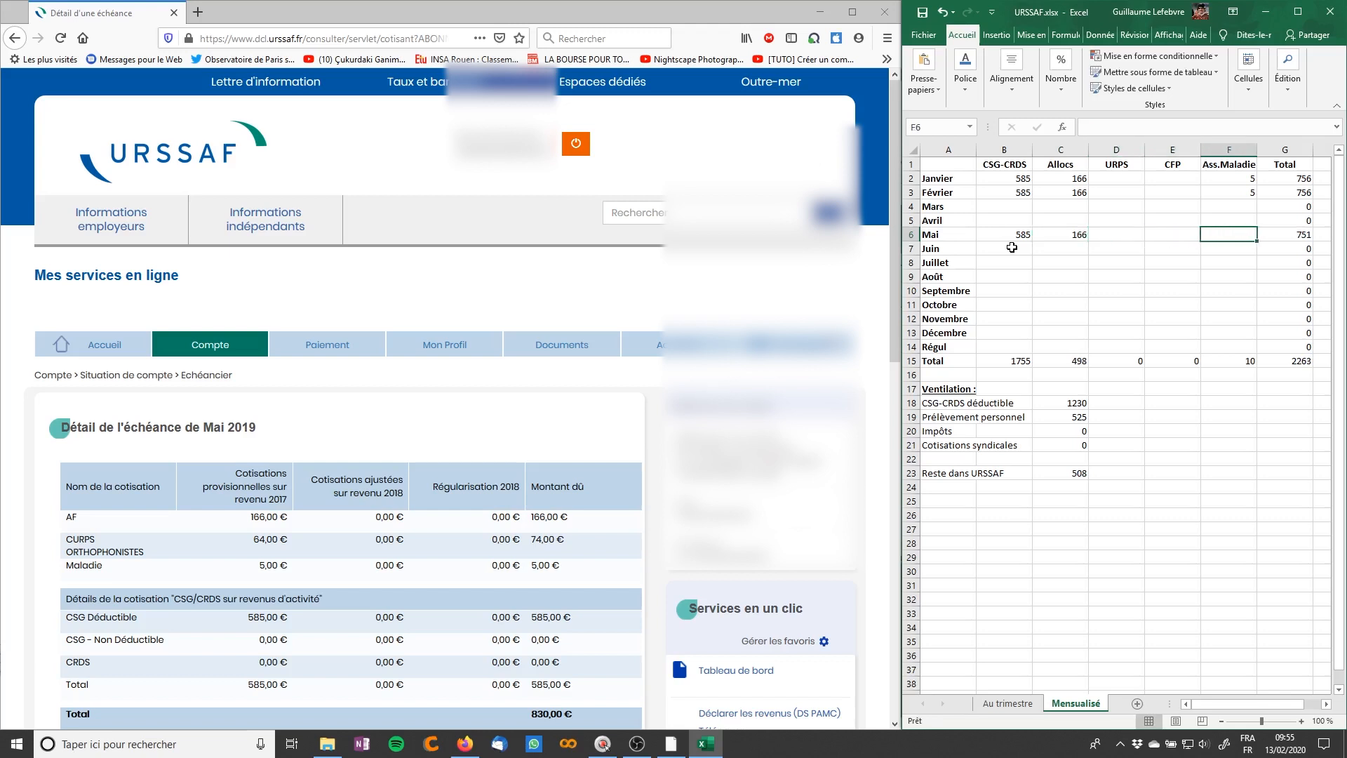
Step: Complete the Mai row with 74 for URPS and 5 for Ass.Maladie
key(Left)
key(Left)
text(74)
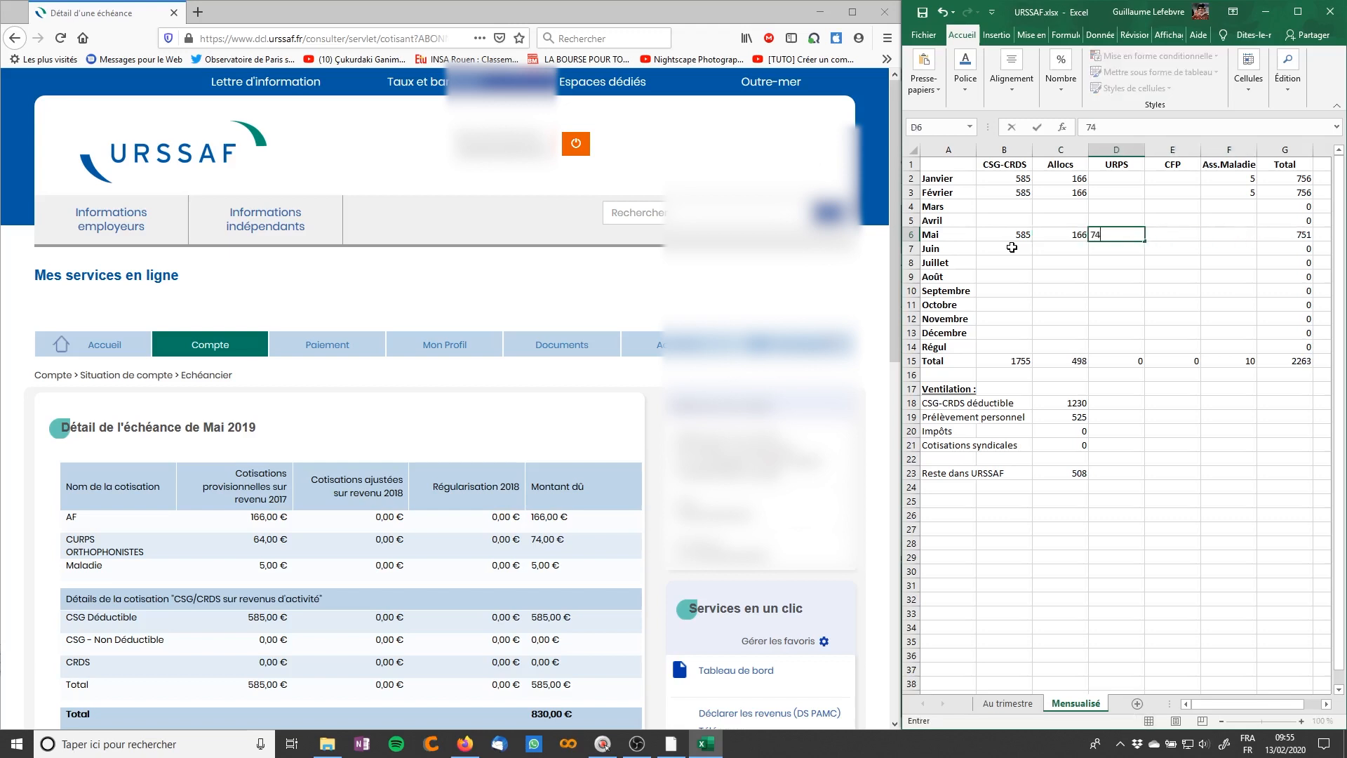
key(Tab)
key(Tab)
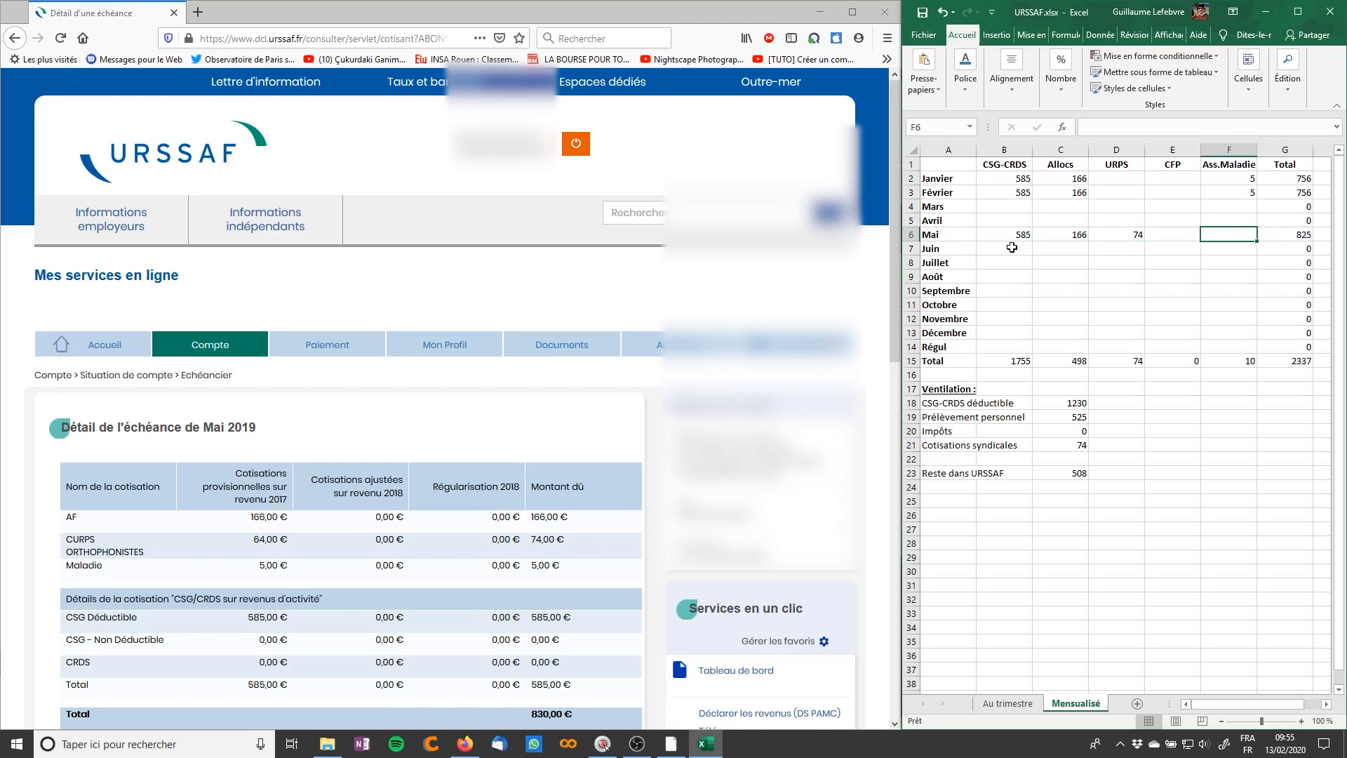
text(5)
key(Return)
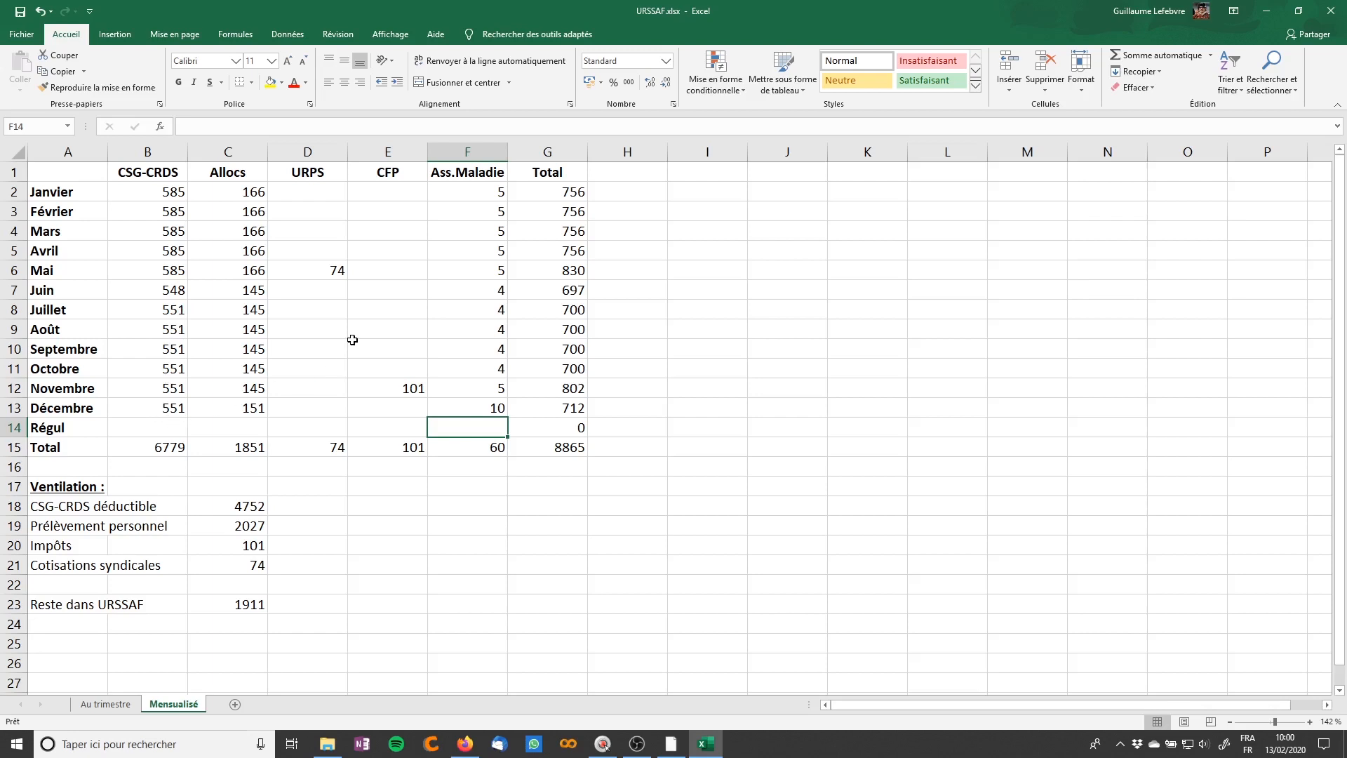
Step: Review the Mai URPS amount, the Novembre CFP amount and the Régul row of the Mensualisé sheet
click(327, 270)
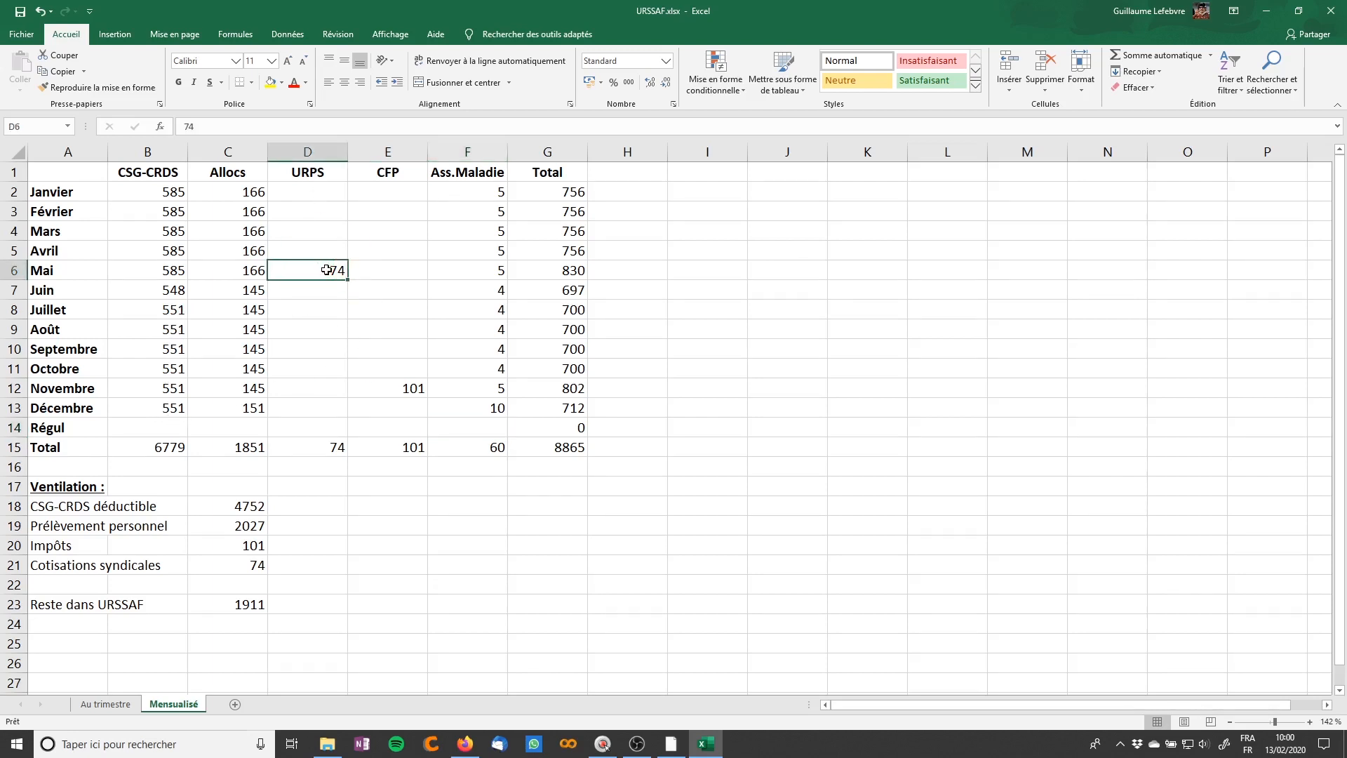
click(393, 388)
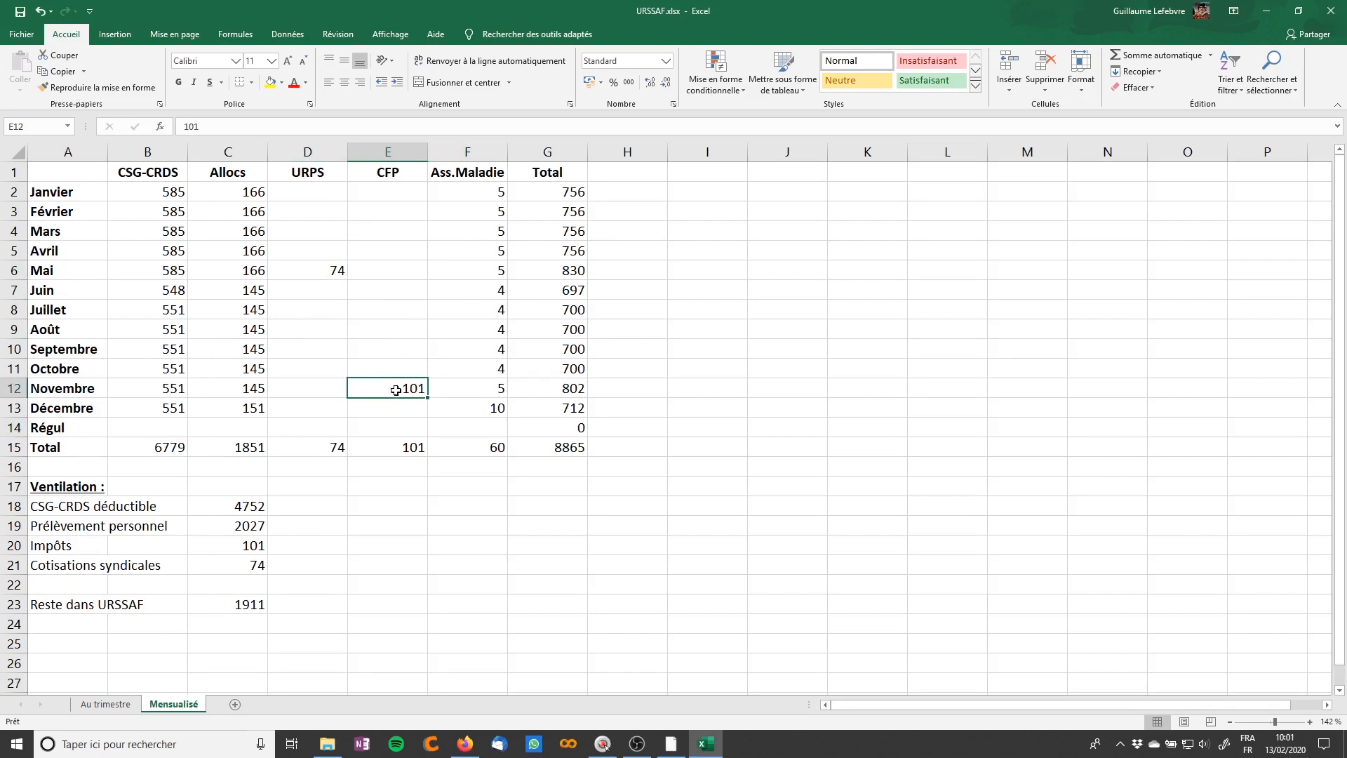
click(16, 428)
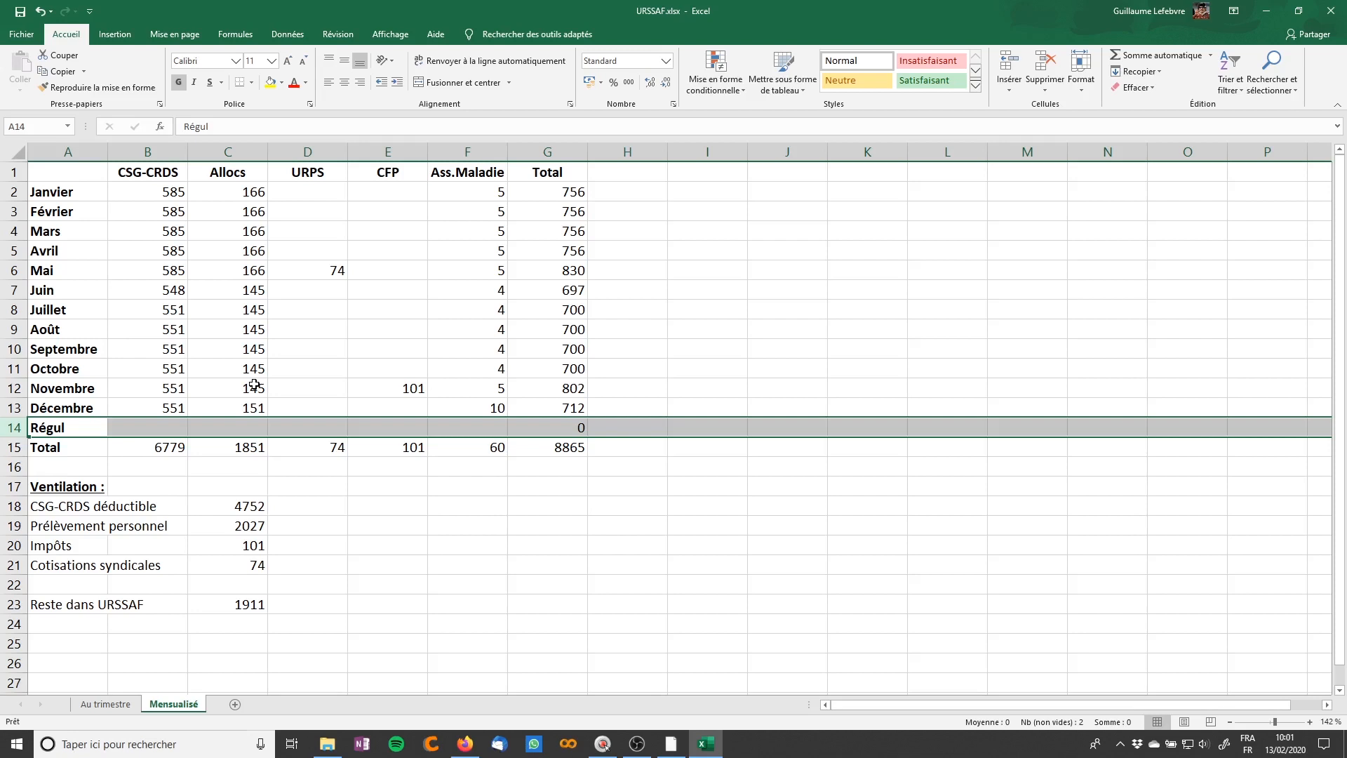
click(151, 427)
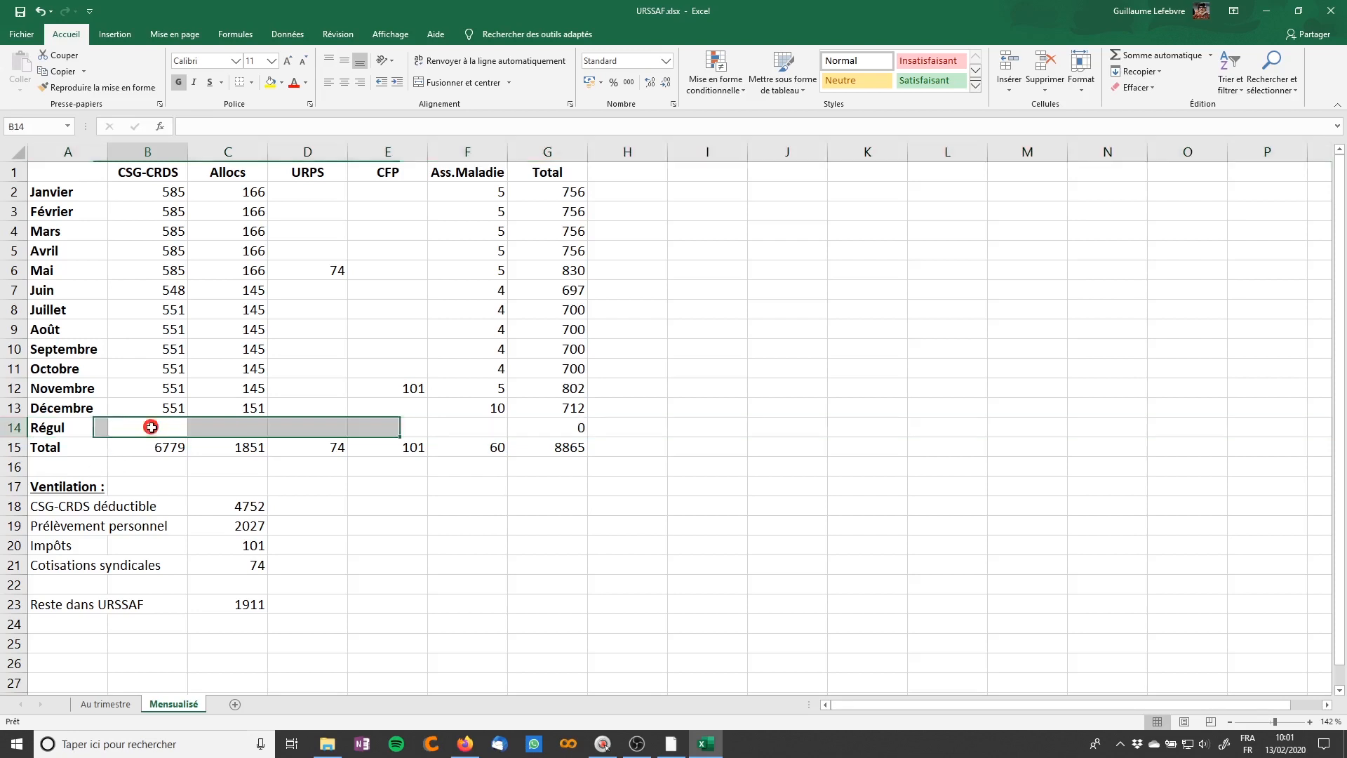
click(151, 427)
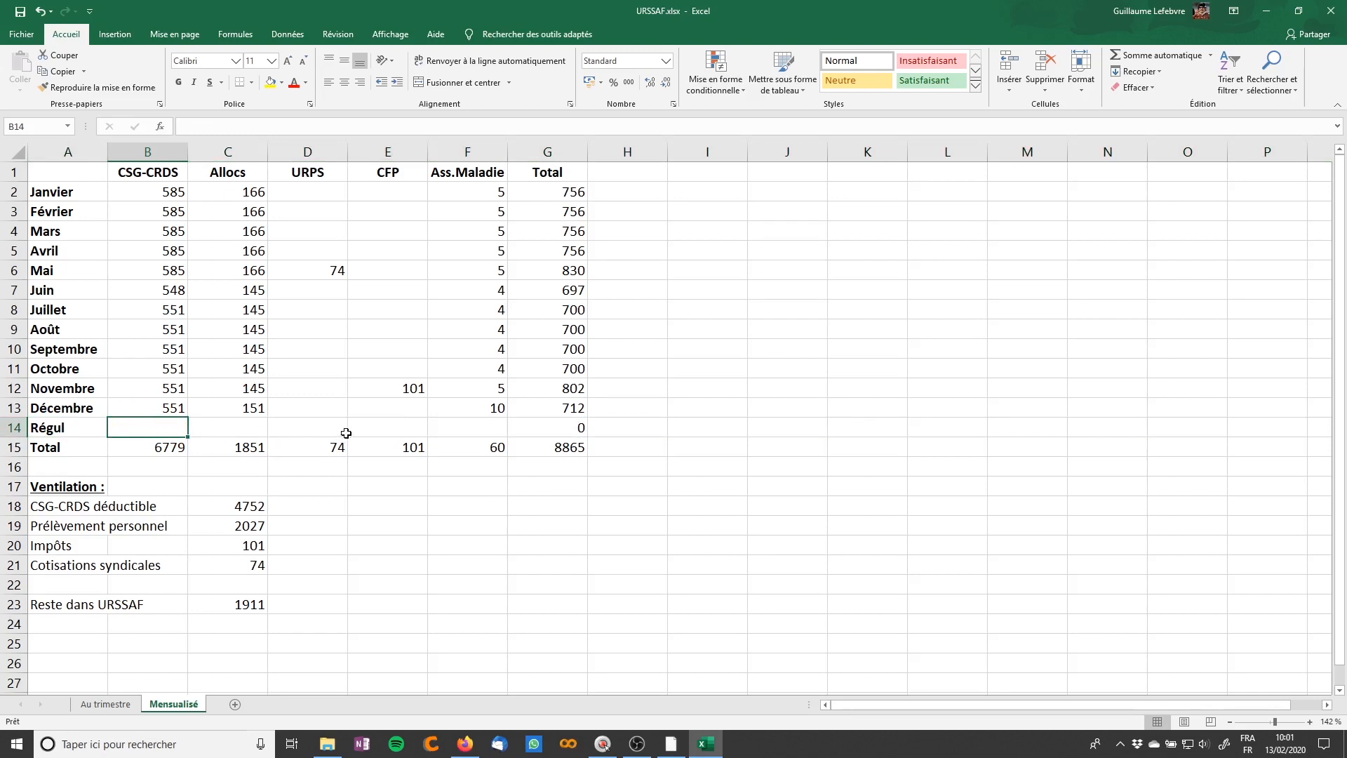
Step: Examine the overall and CSG-CRDS totals and the Ventilation formulas from CSG-CRDS déductible down to Reste dans URSSAF
click(567, 449)
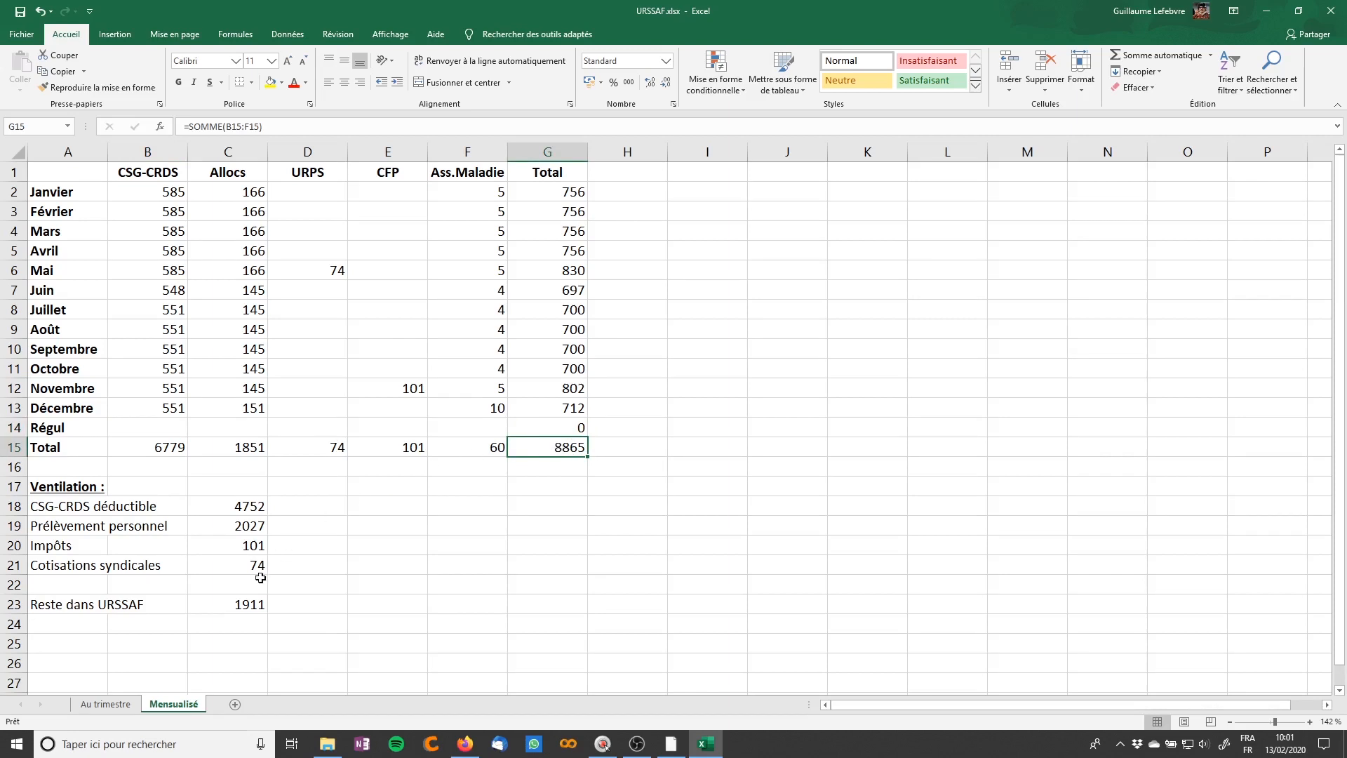
click(244, 607)
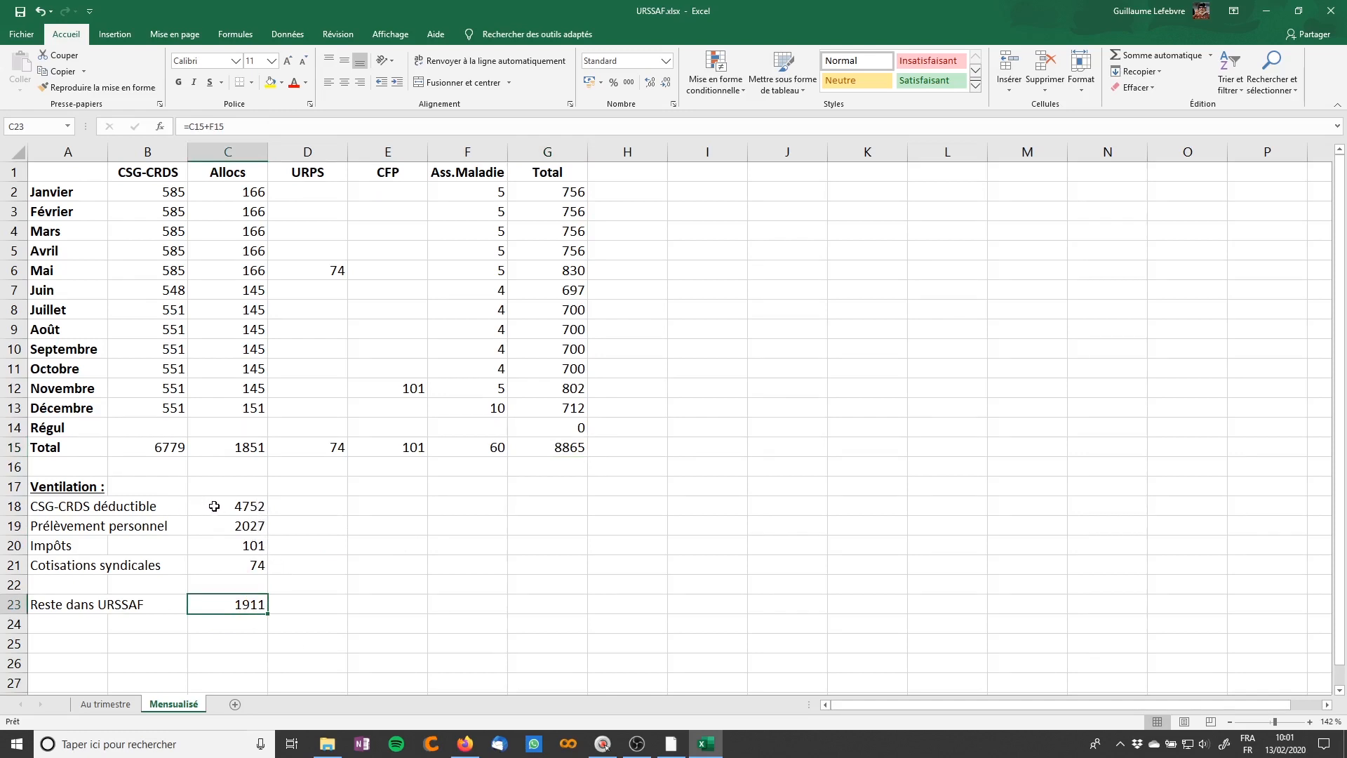
click(140, 446)
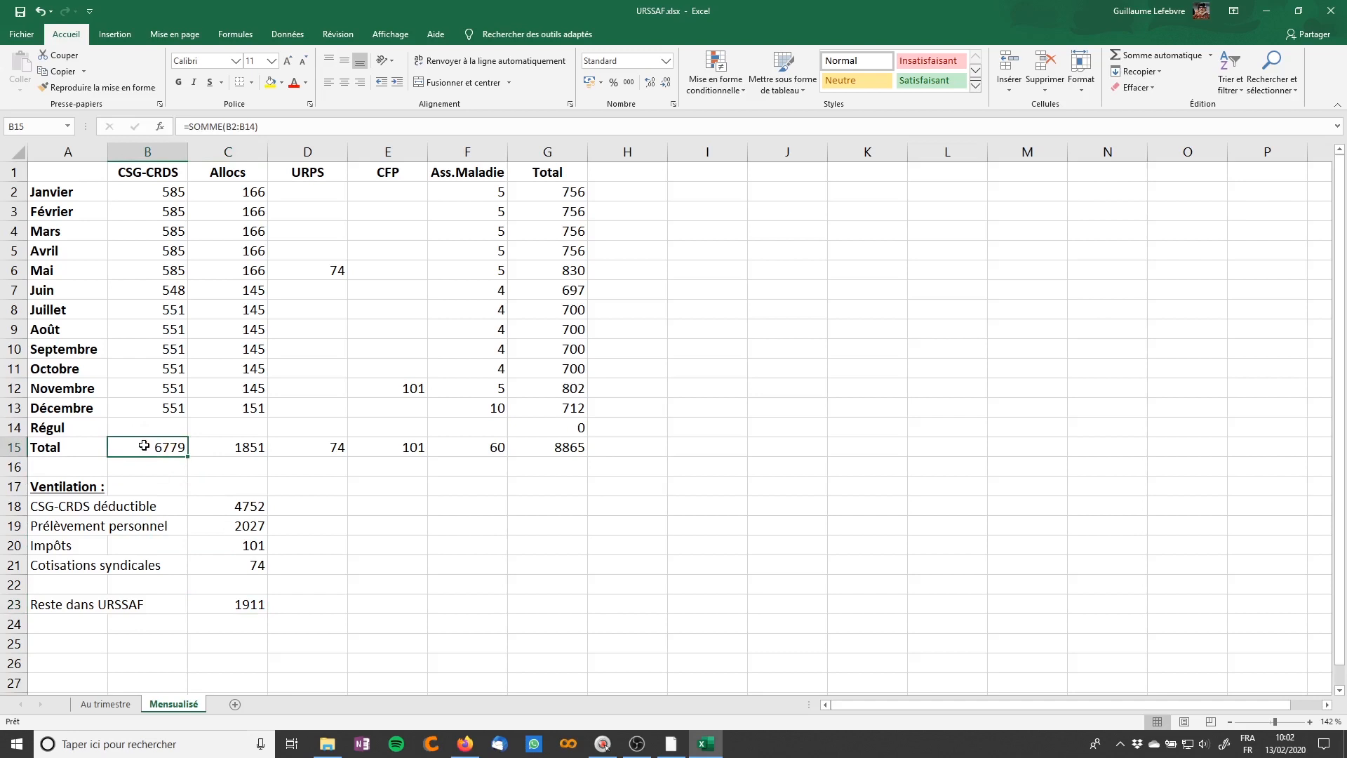
click(213, 507)
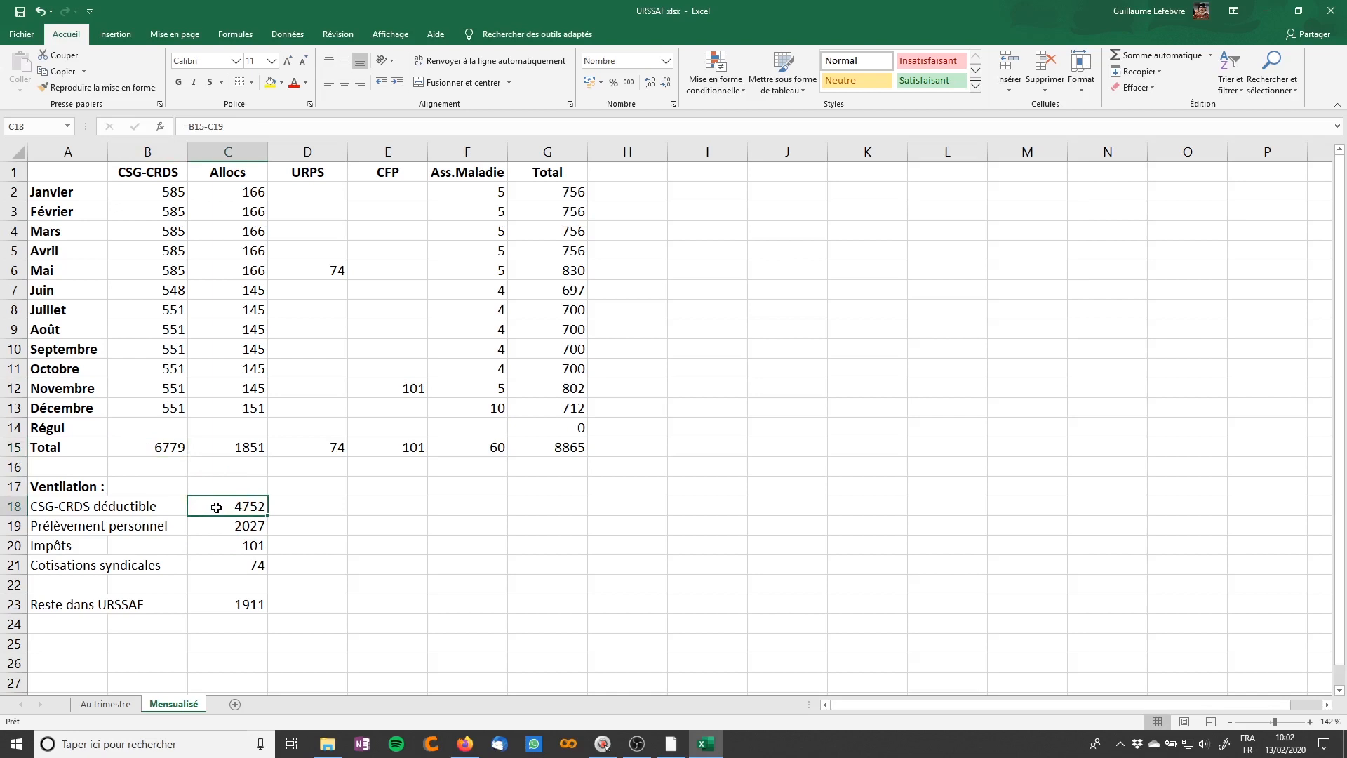
click(214, 533)
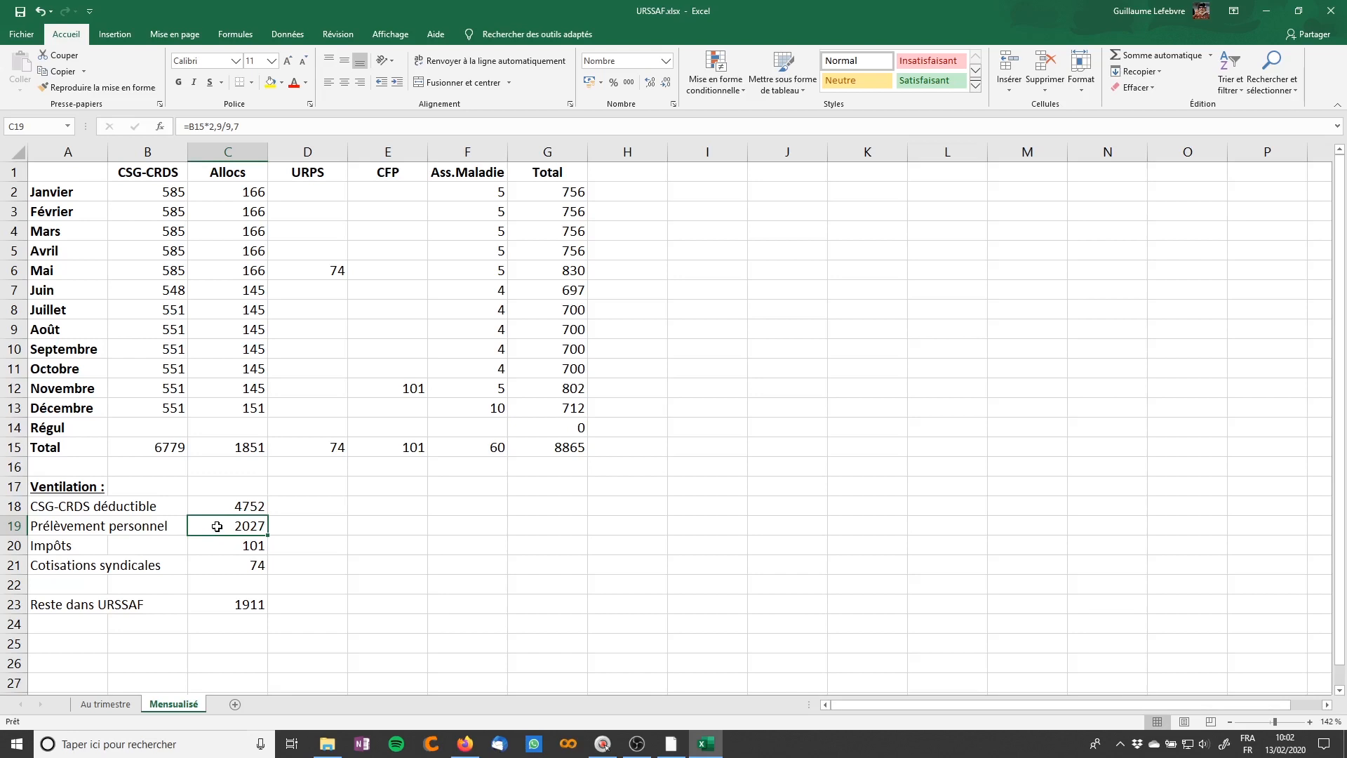
click(213, 547)
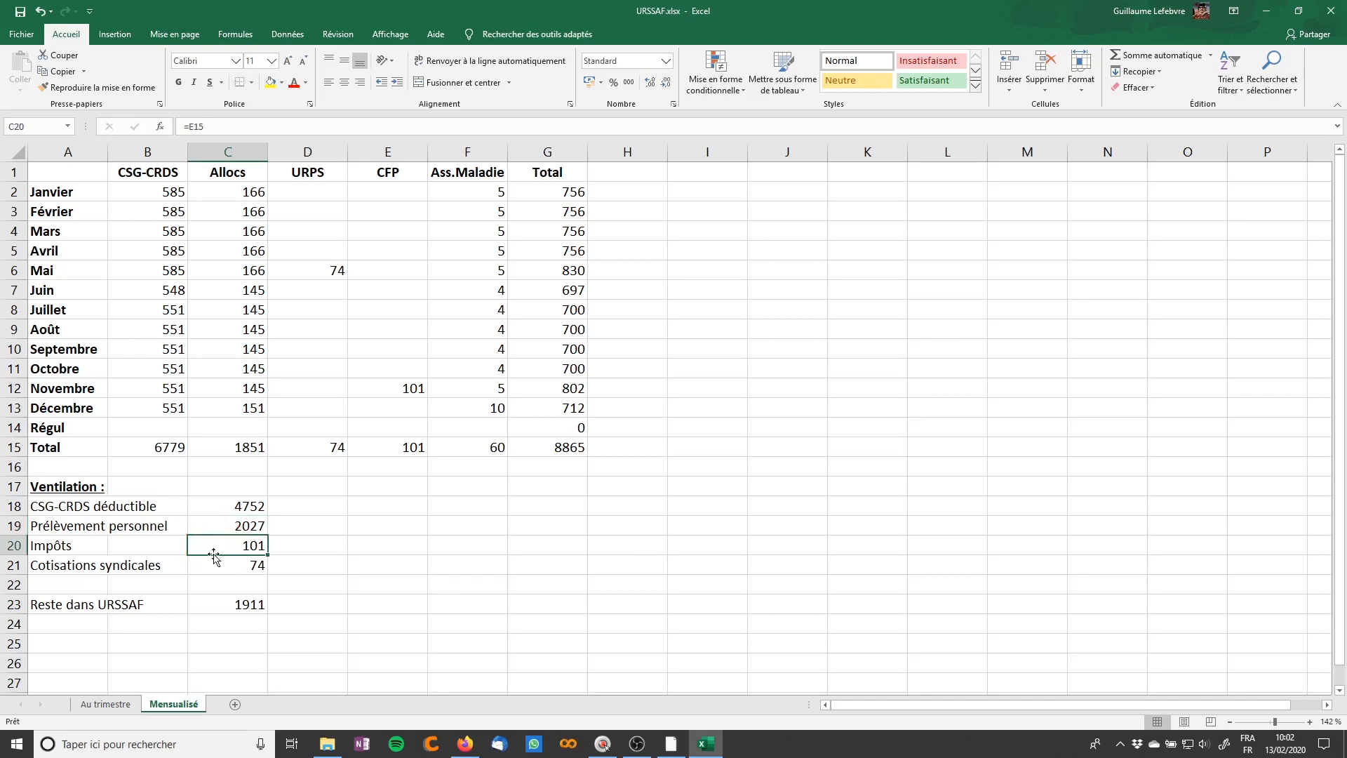
click(217, 568)
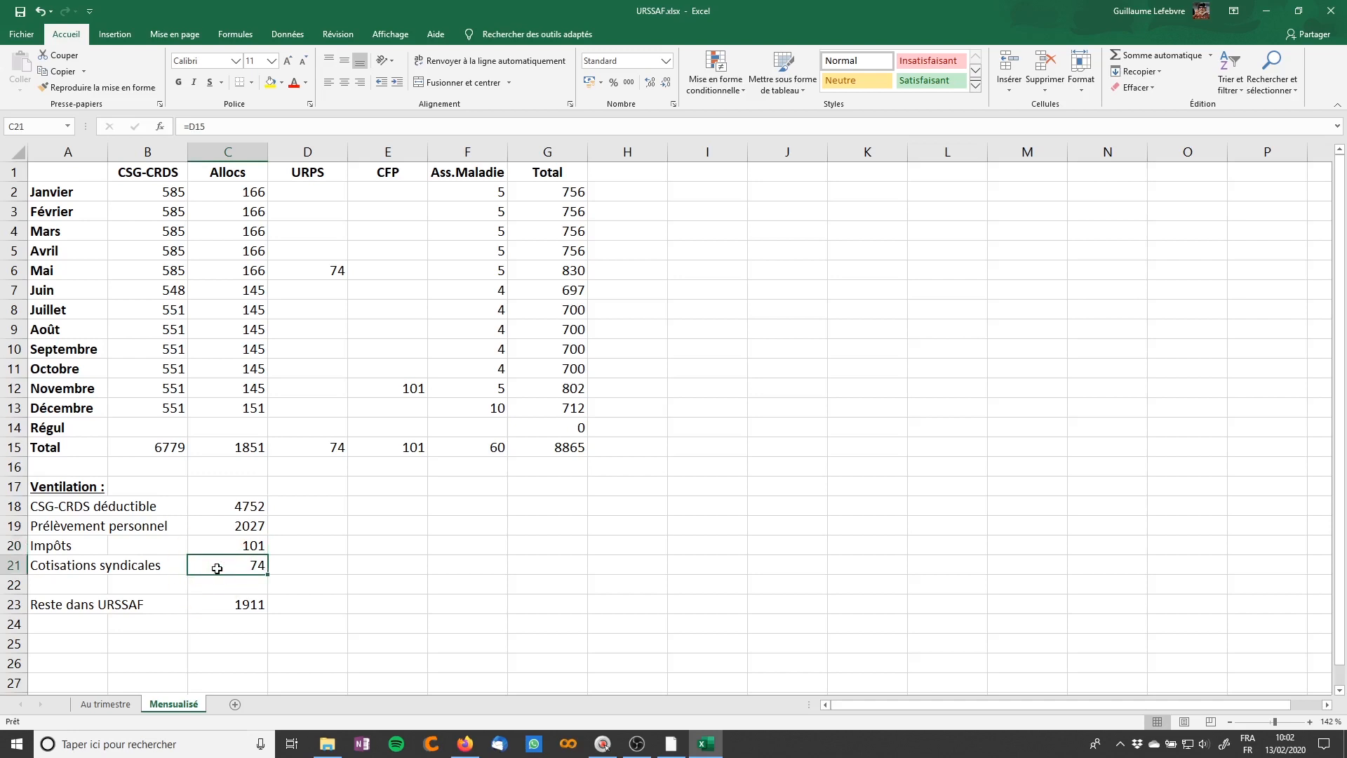
click(321, 266)
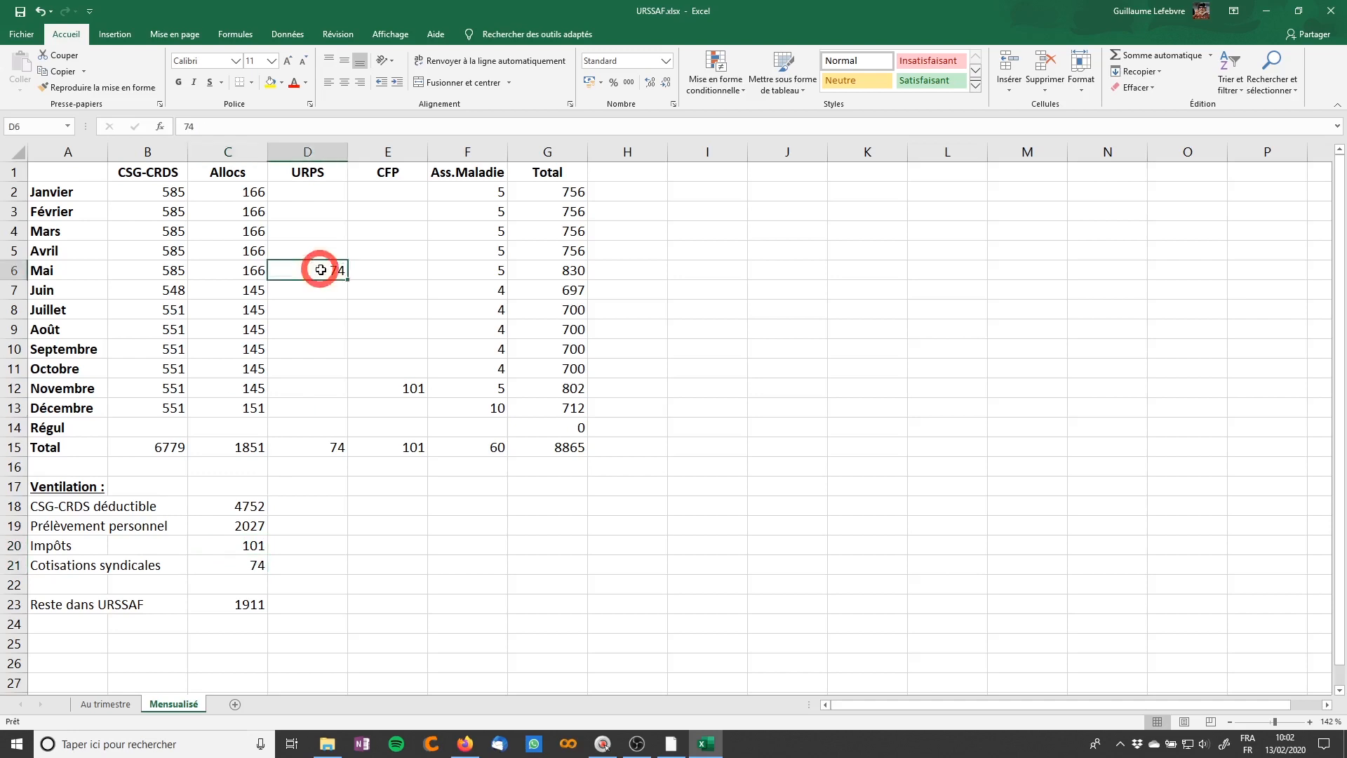
click(212, 608)
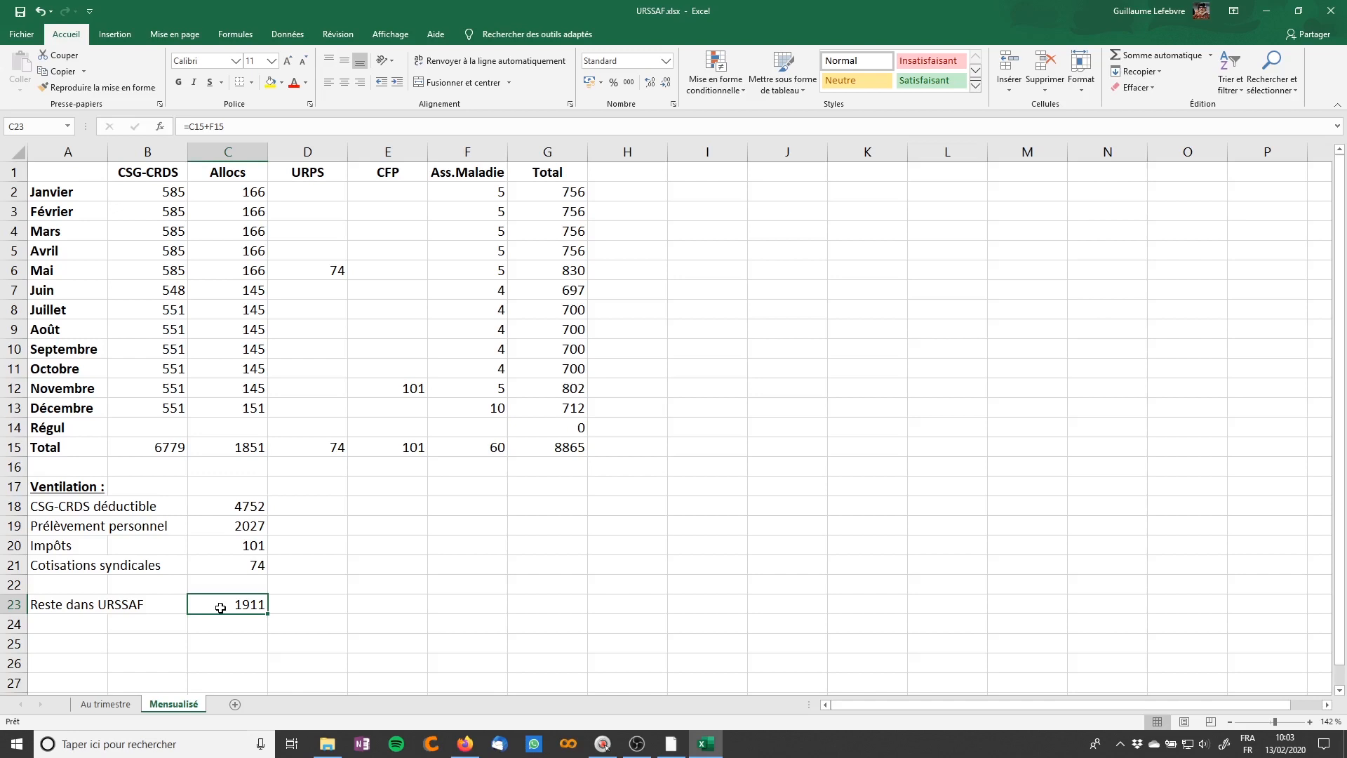
drag(205, 506, 218, 604)
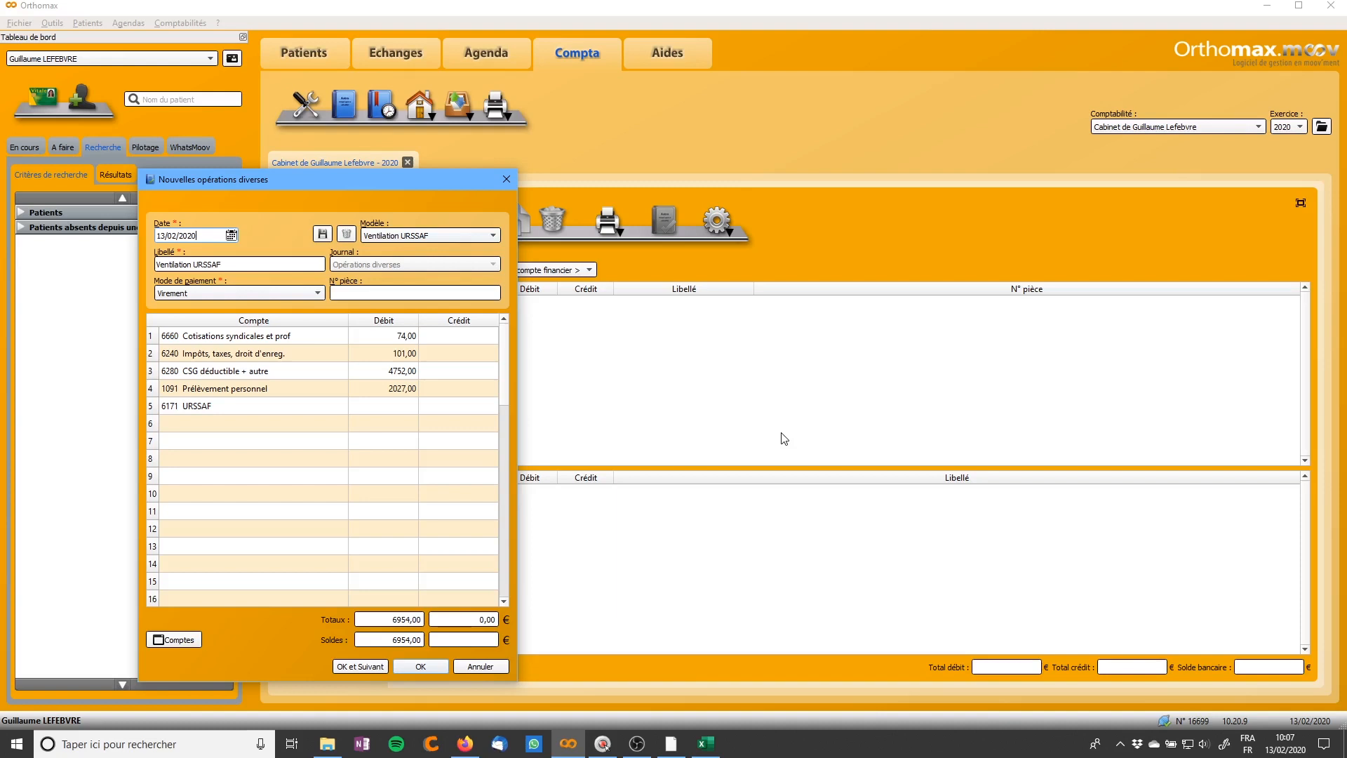
Step: In Orthomax, set the date of the new Ventilation URSSAF miscellaneous operation to 31/12/2019
double_click(200, 235)
text(311219)
key(Tab)
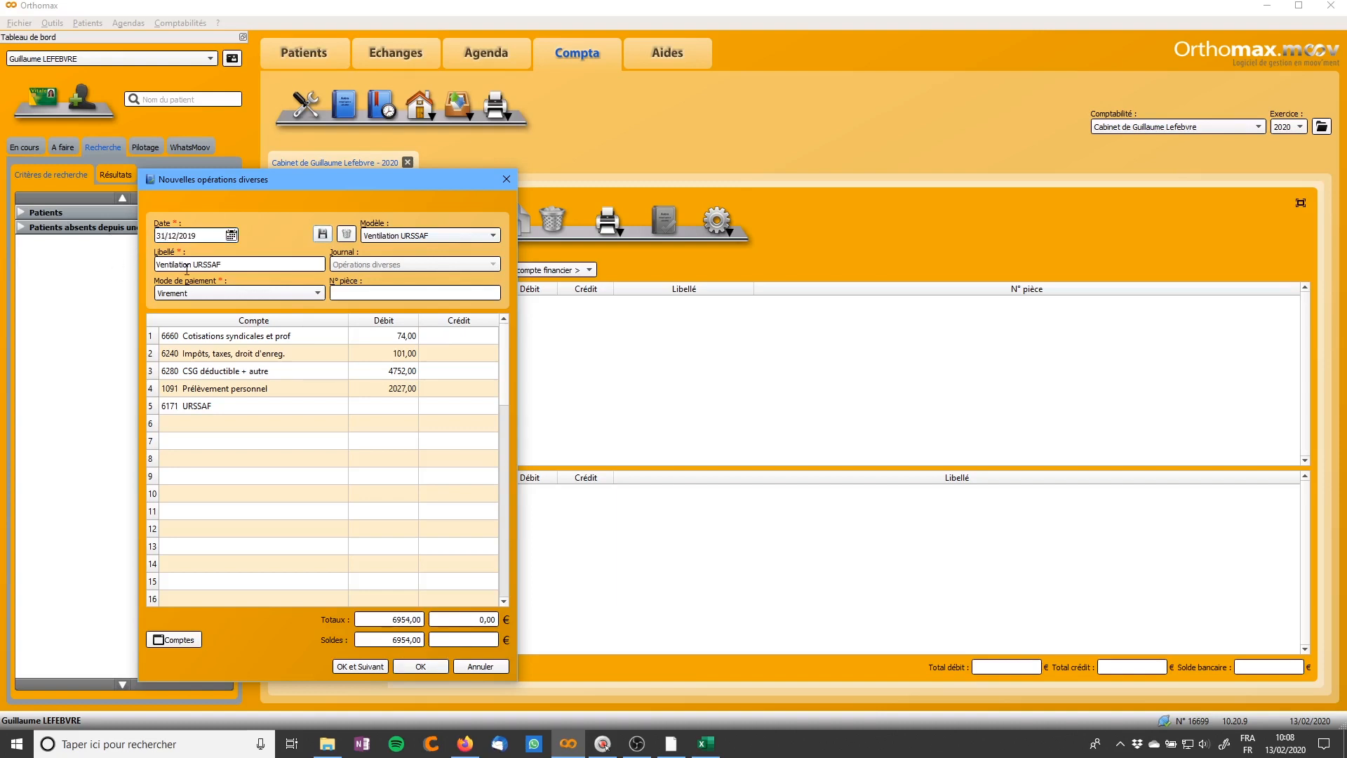
click(247, 265)
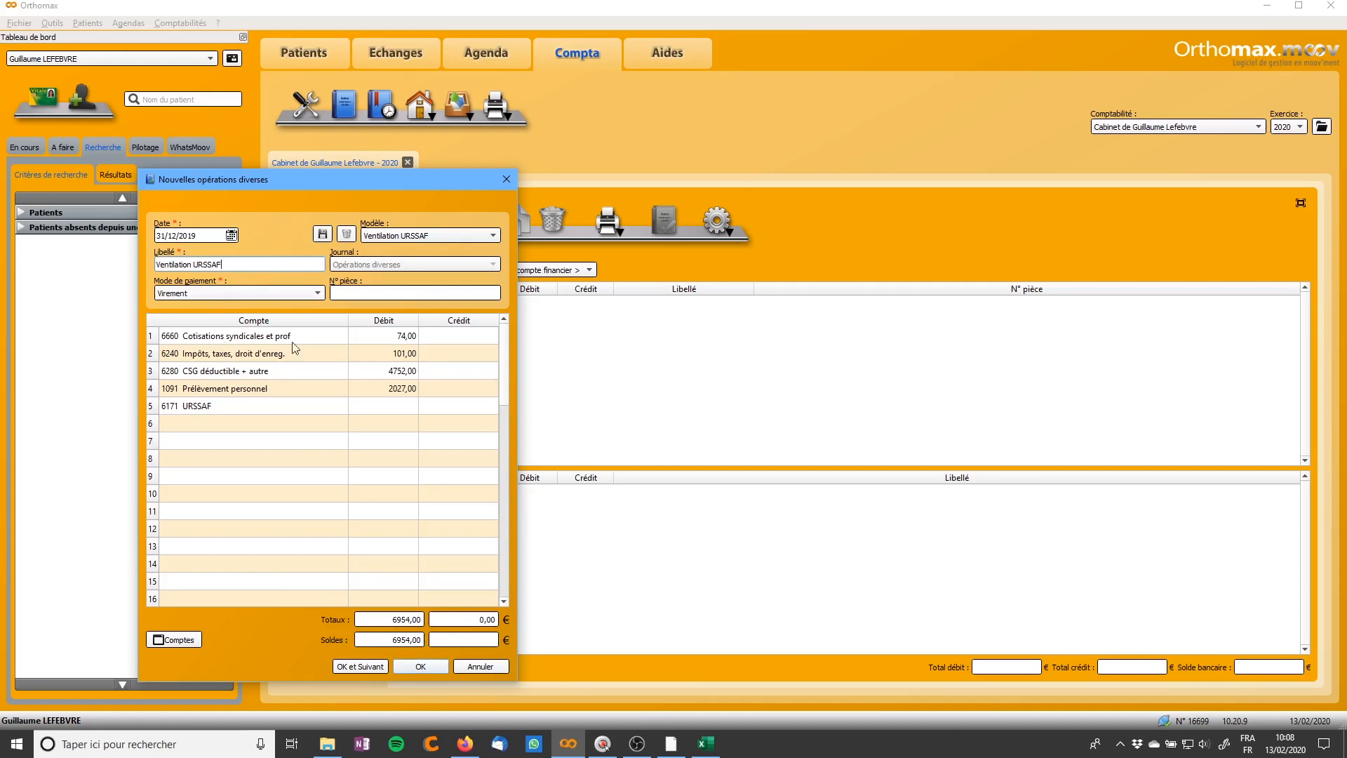
Step: Compare the debit amounts of the first four account lines in Orthomax with the Ventilation block in Excel
click(706, 743)
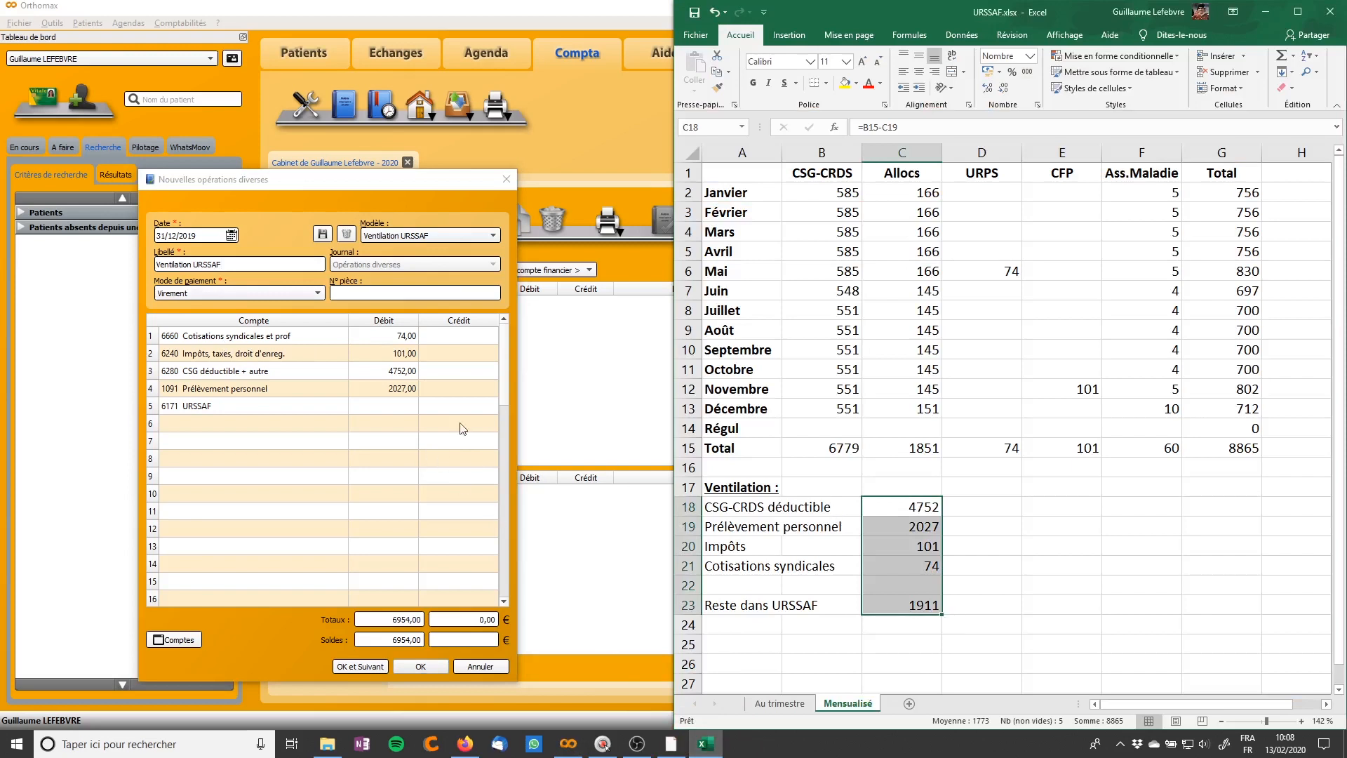
click(912, 565)
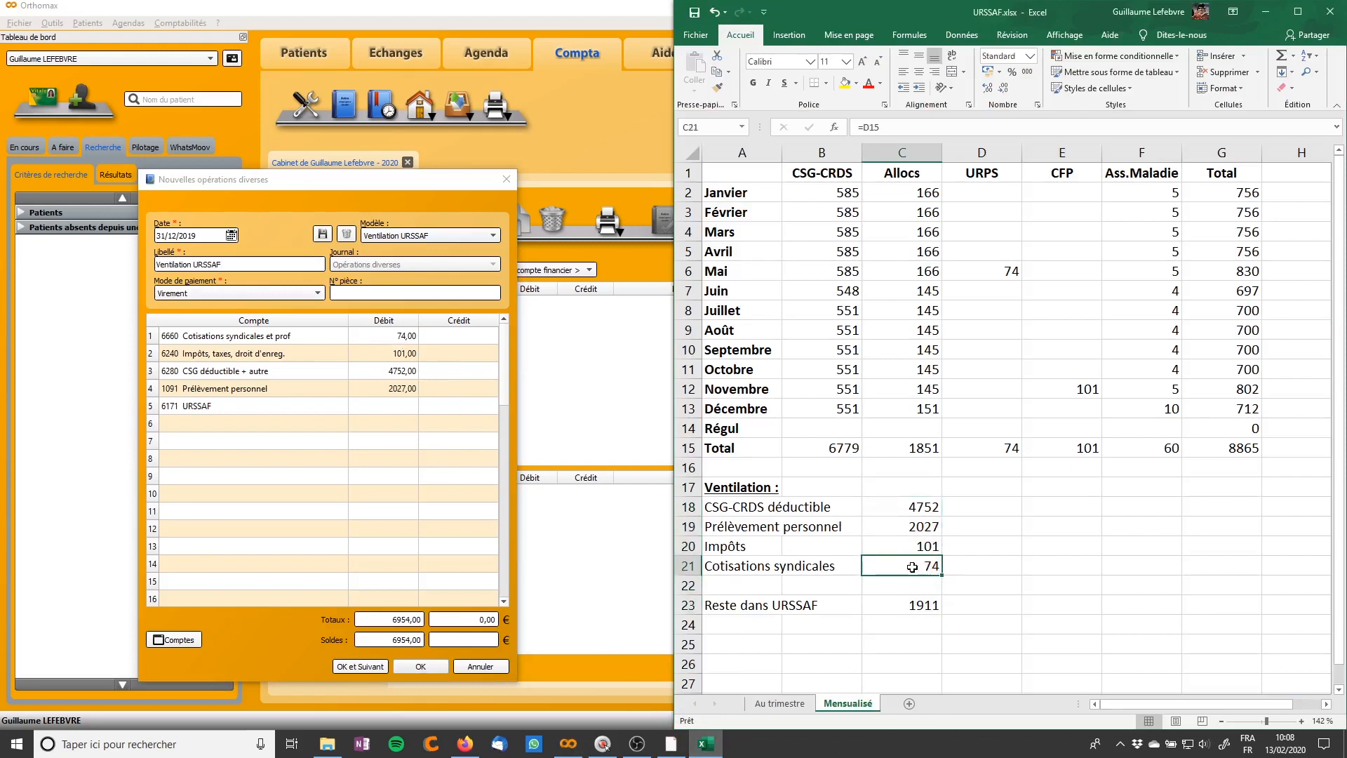
click(399, 338)
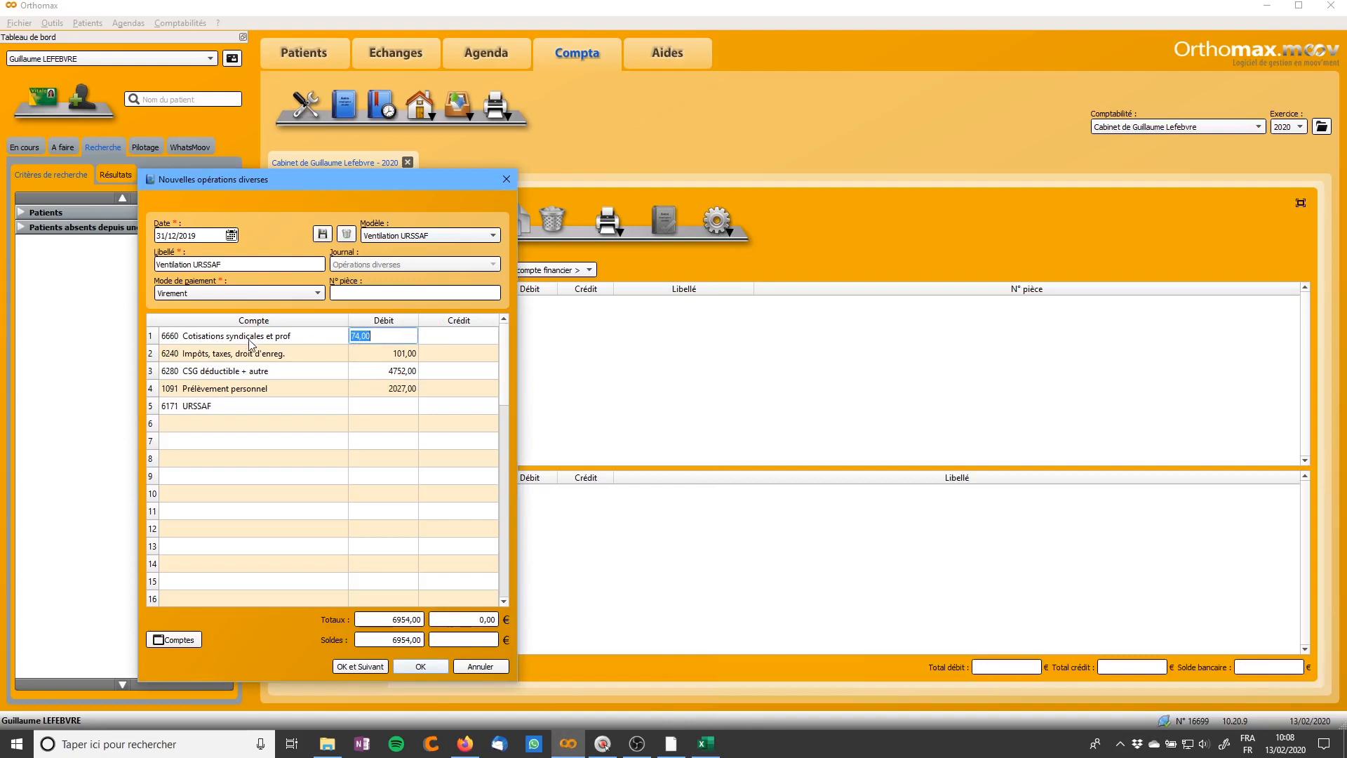
click(362, 355)
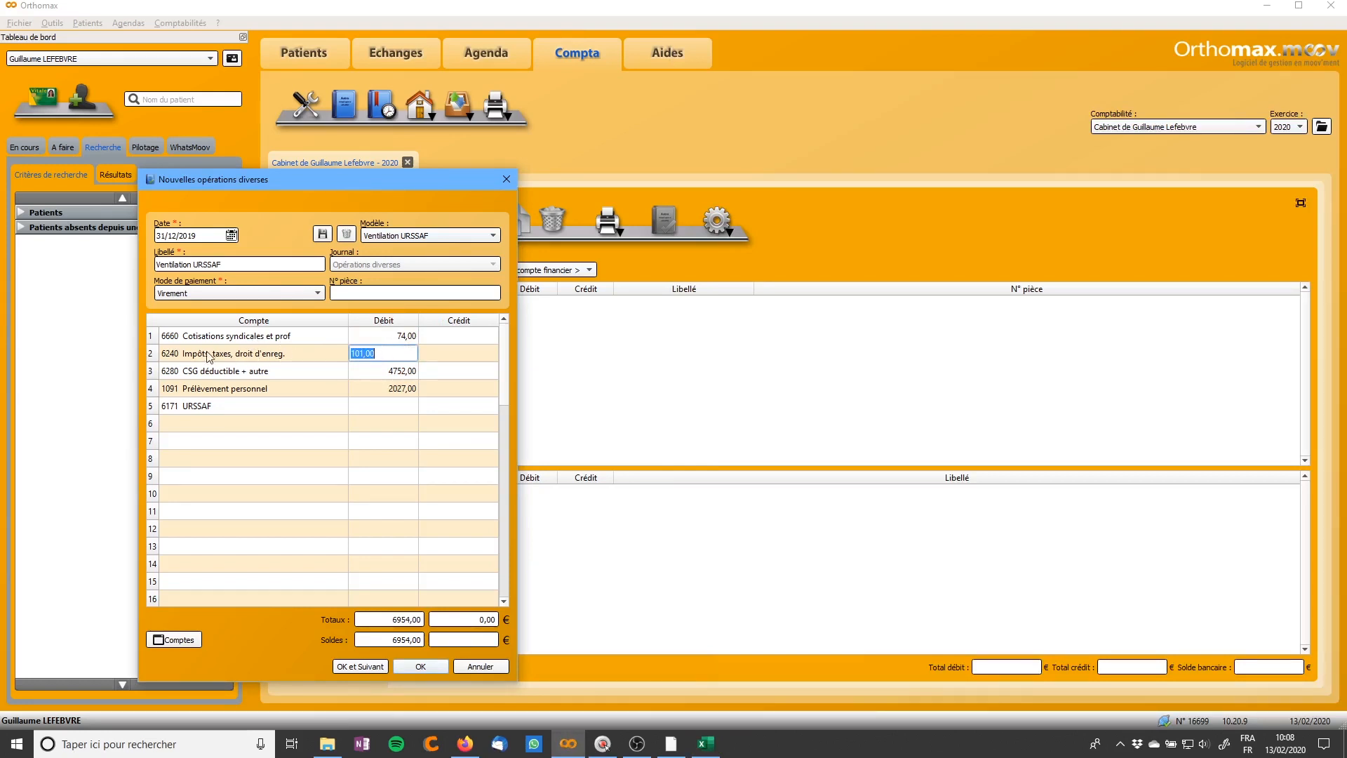
click(402, 371)
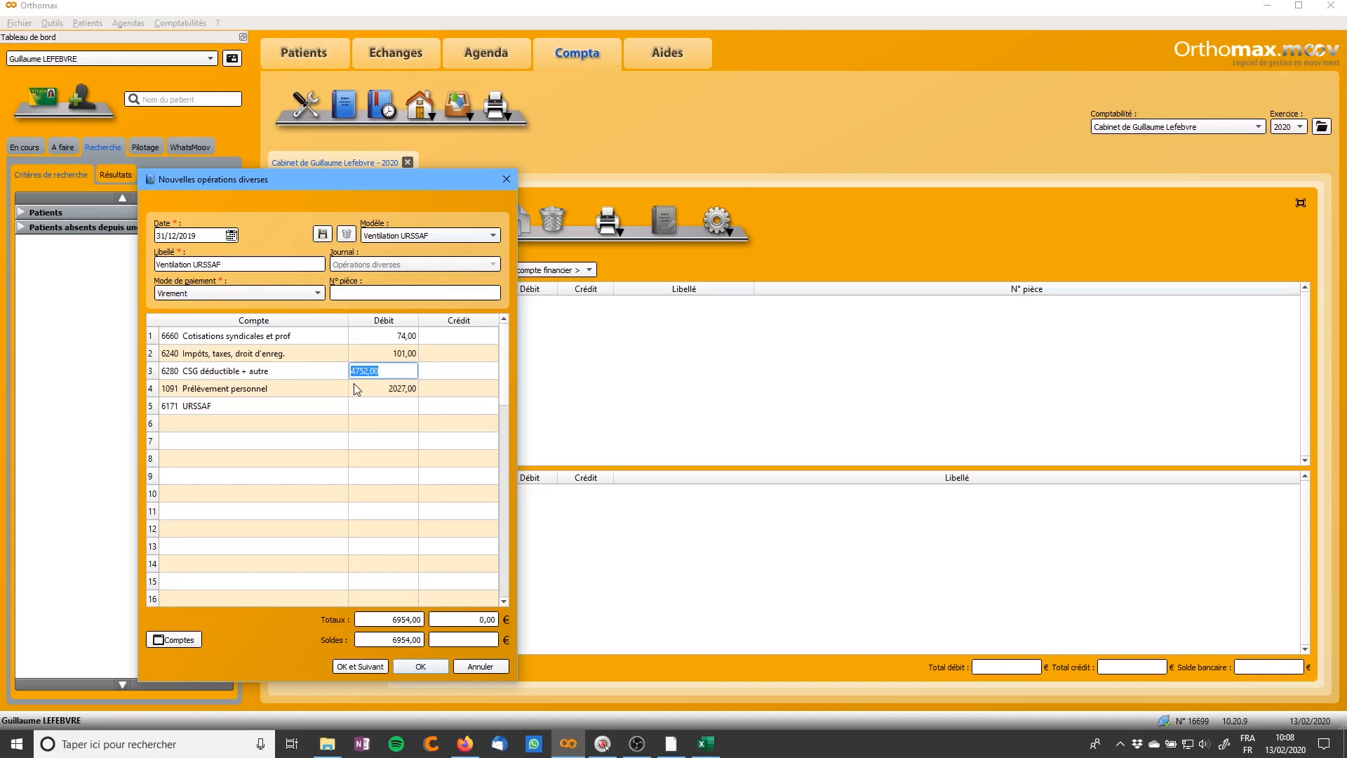
click(372, 391)
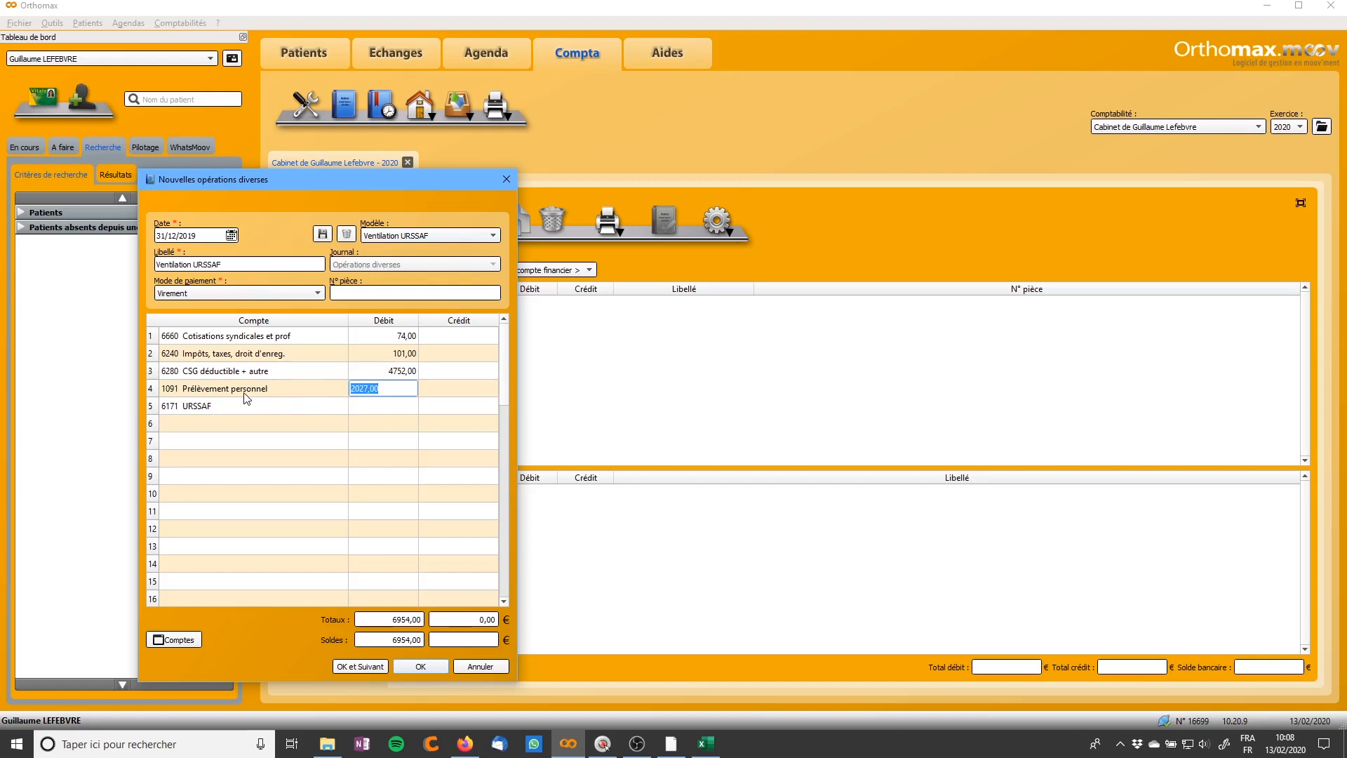
Step: Check the debit total and try to validate the Ventilation URSSAF operation
click(405, 627)
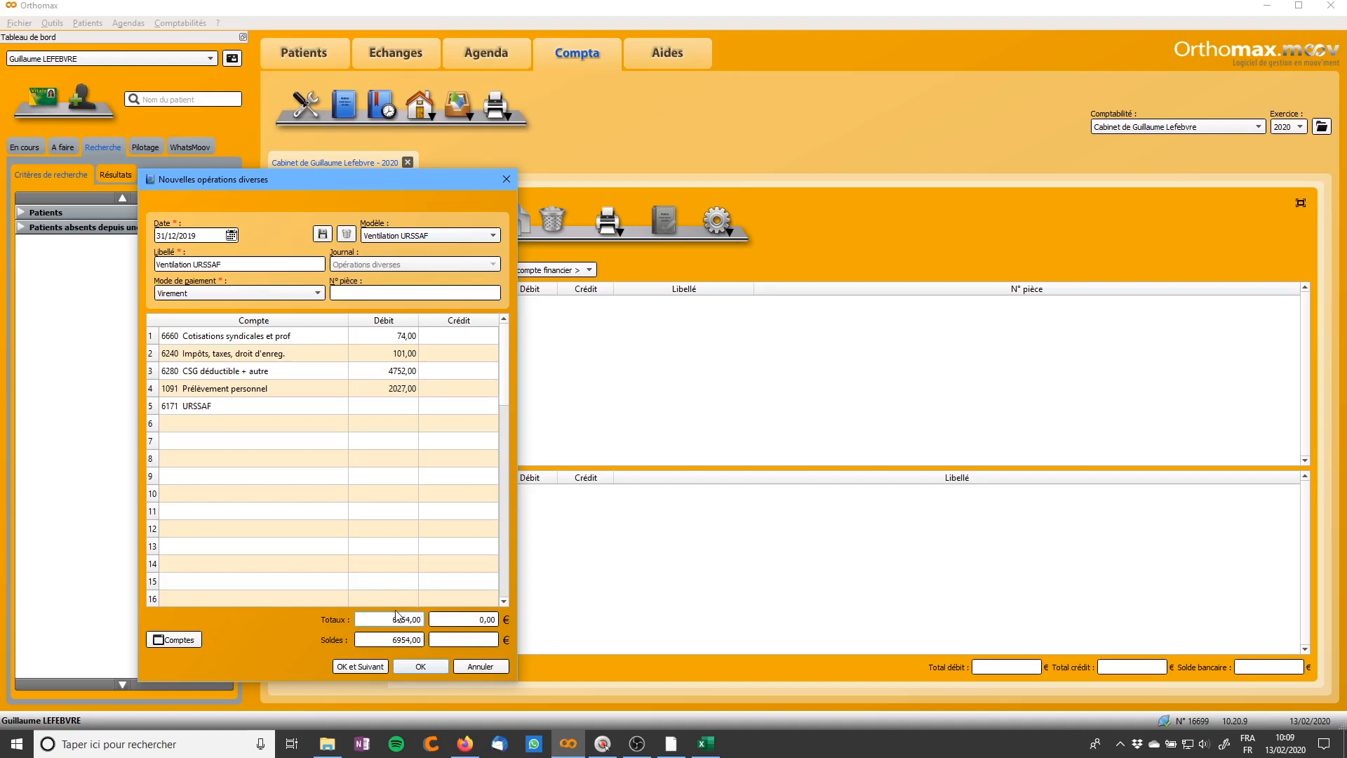
click(411, 666)
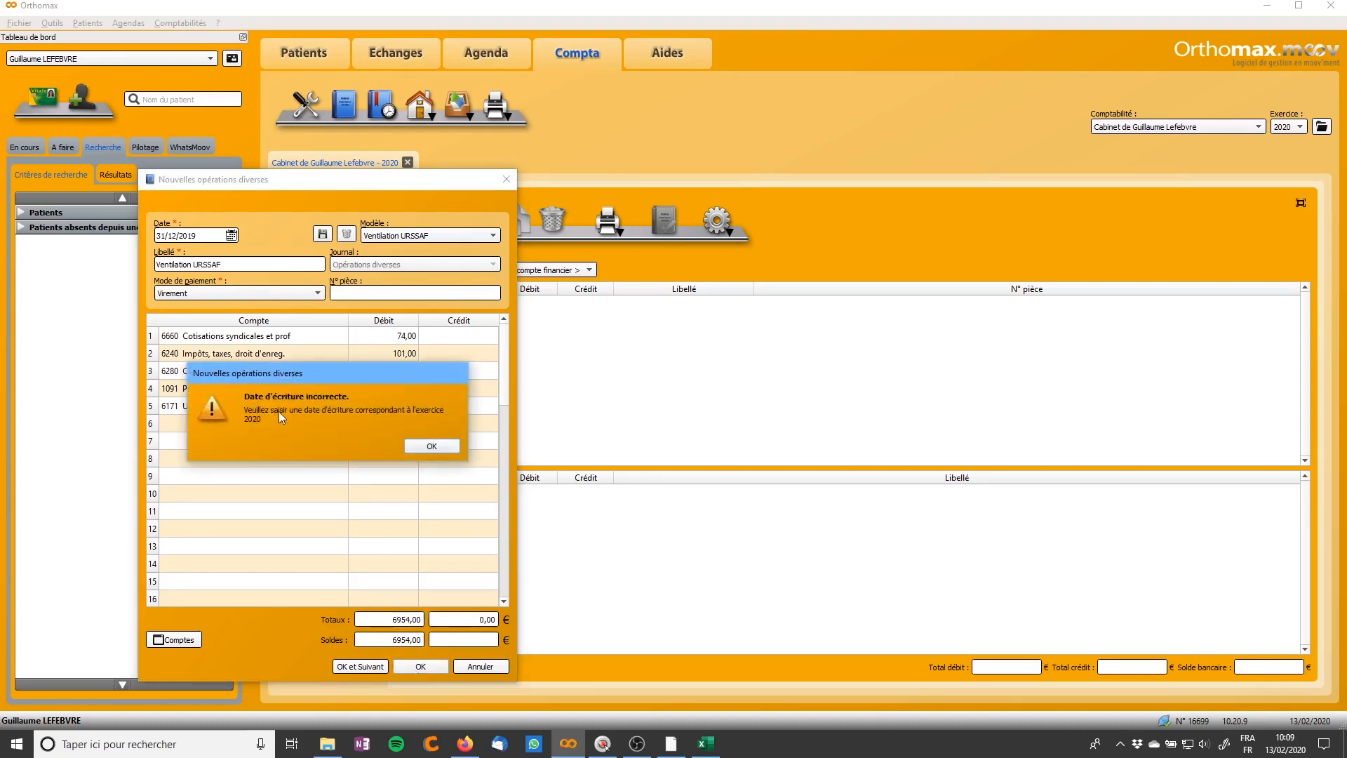
click(431, 446)
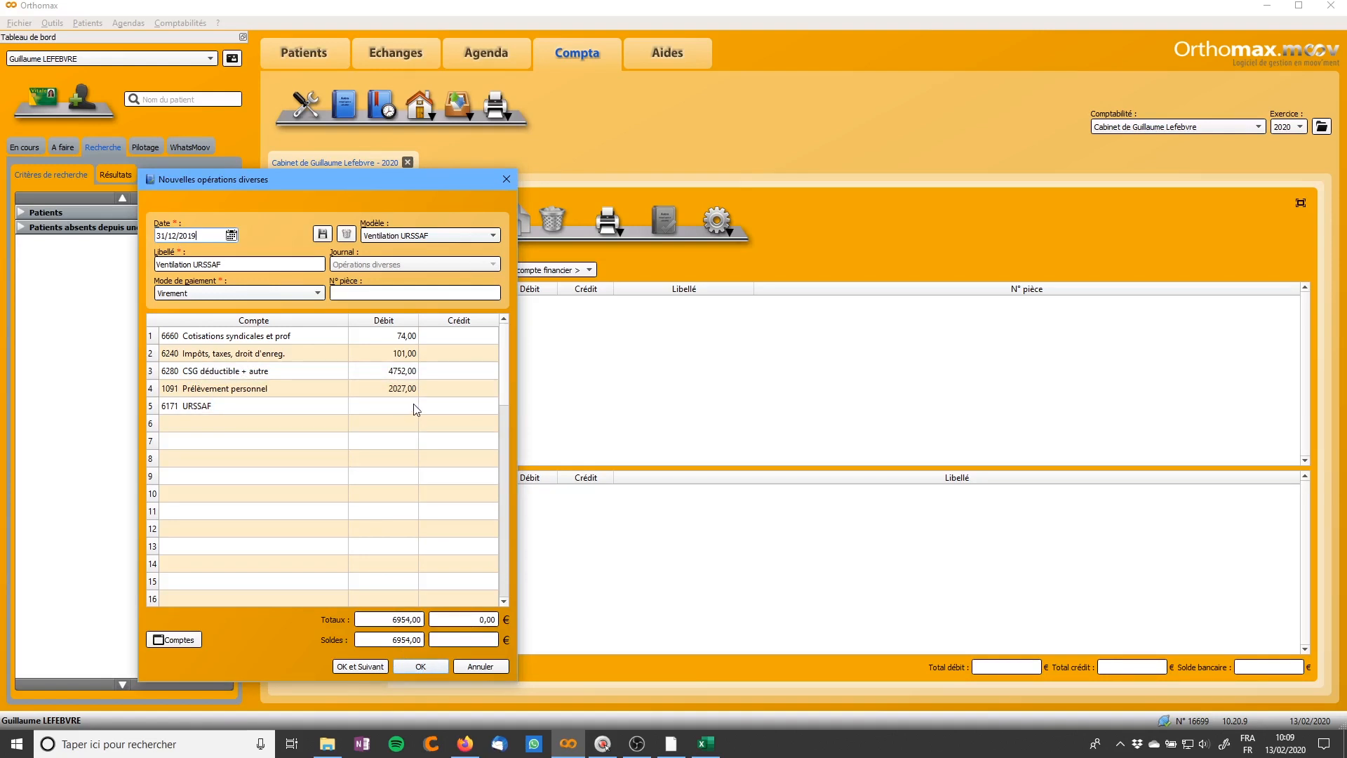
Step: Enter a credit of 6954 on the 6171 URSSAF line to balance the operation
click(450, 407)
text(6954)
key(Return)
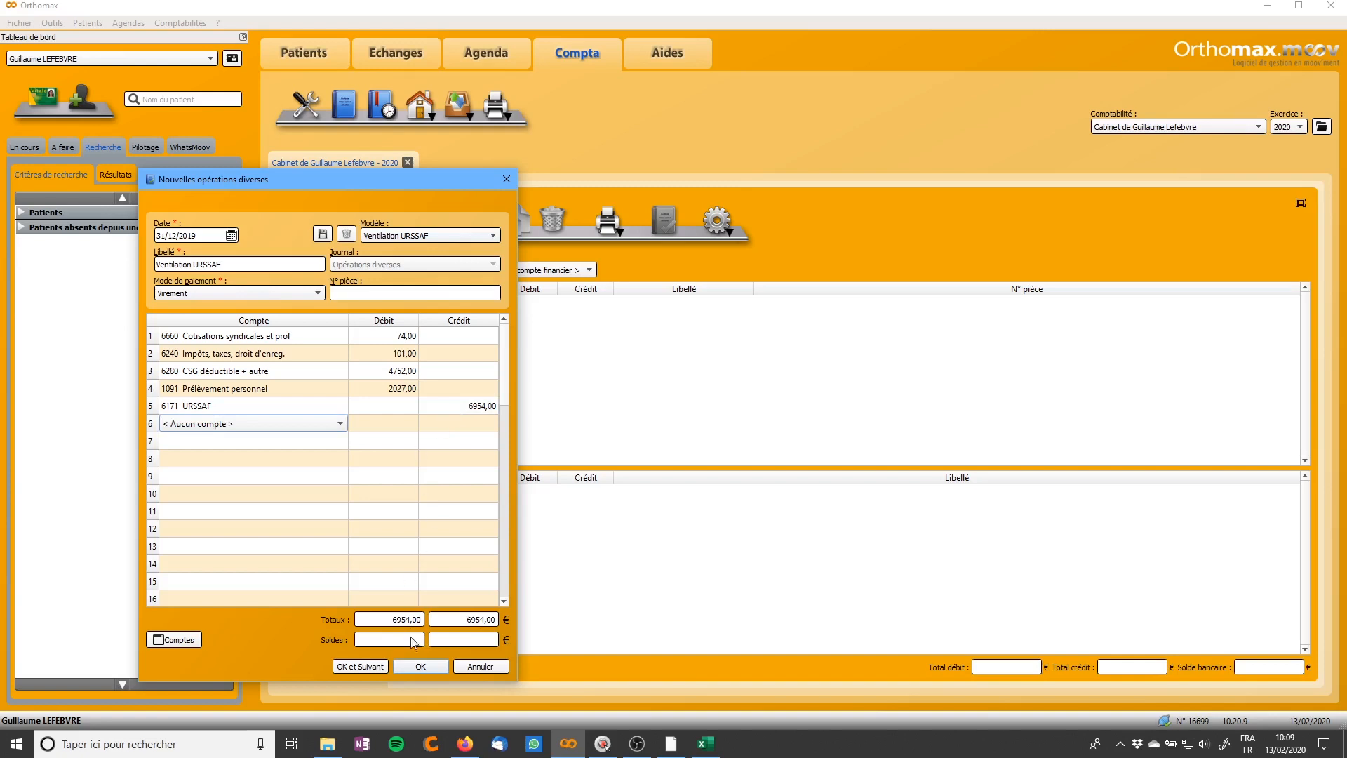